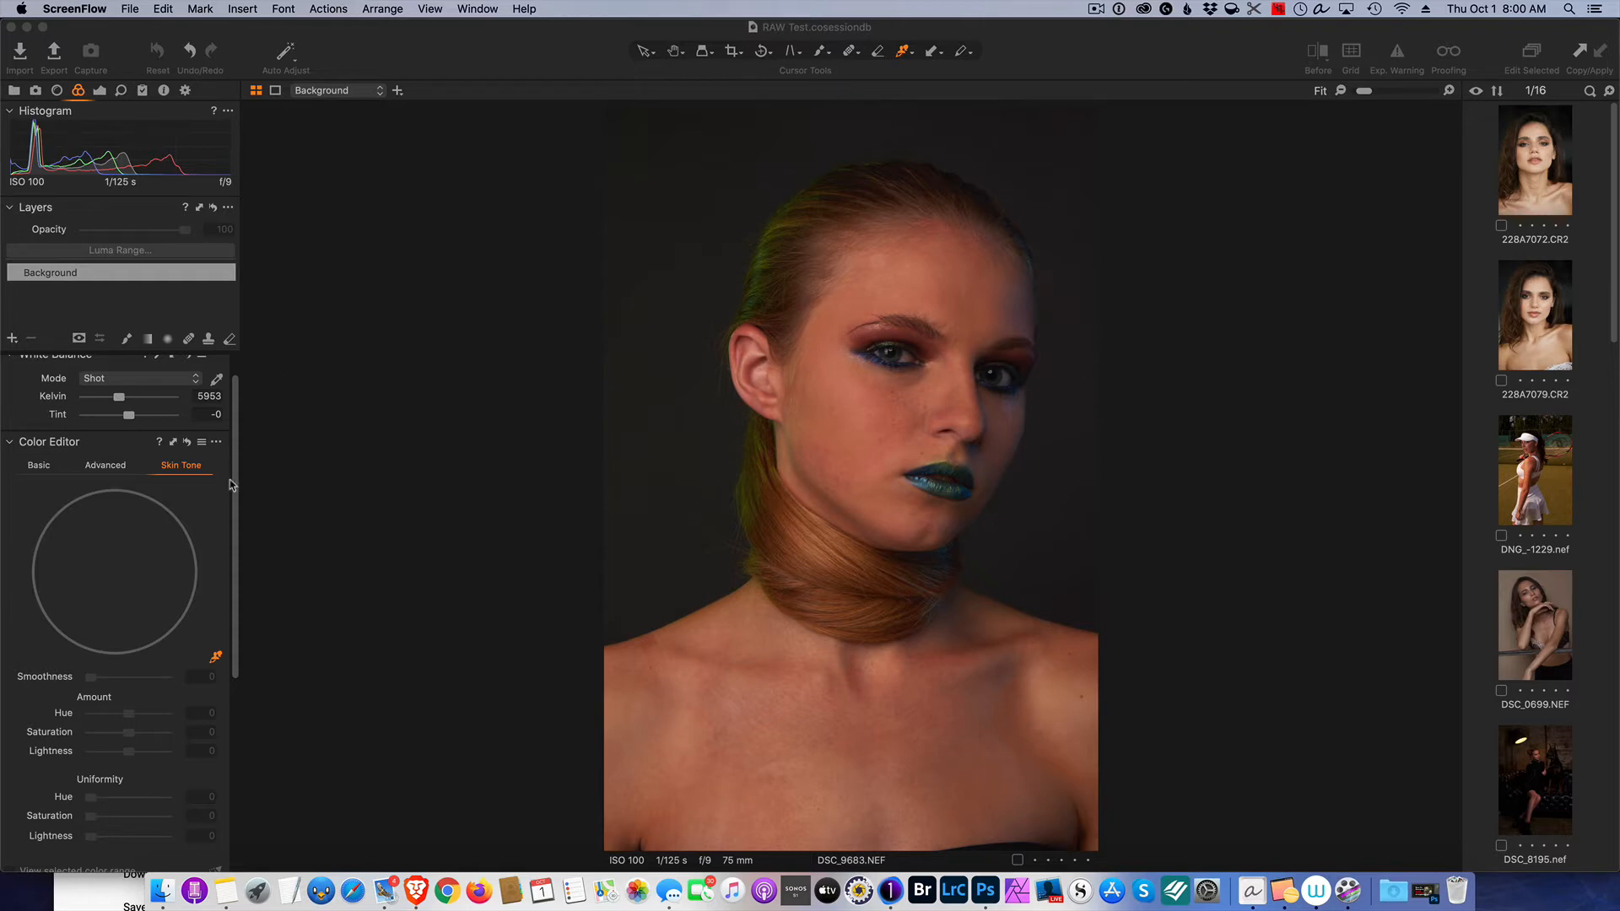
scroll(145, 514, "up", 2)
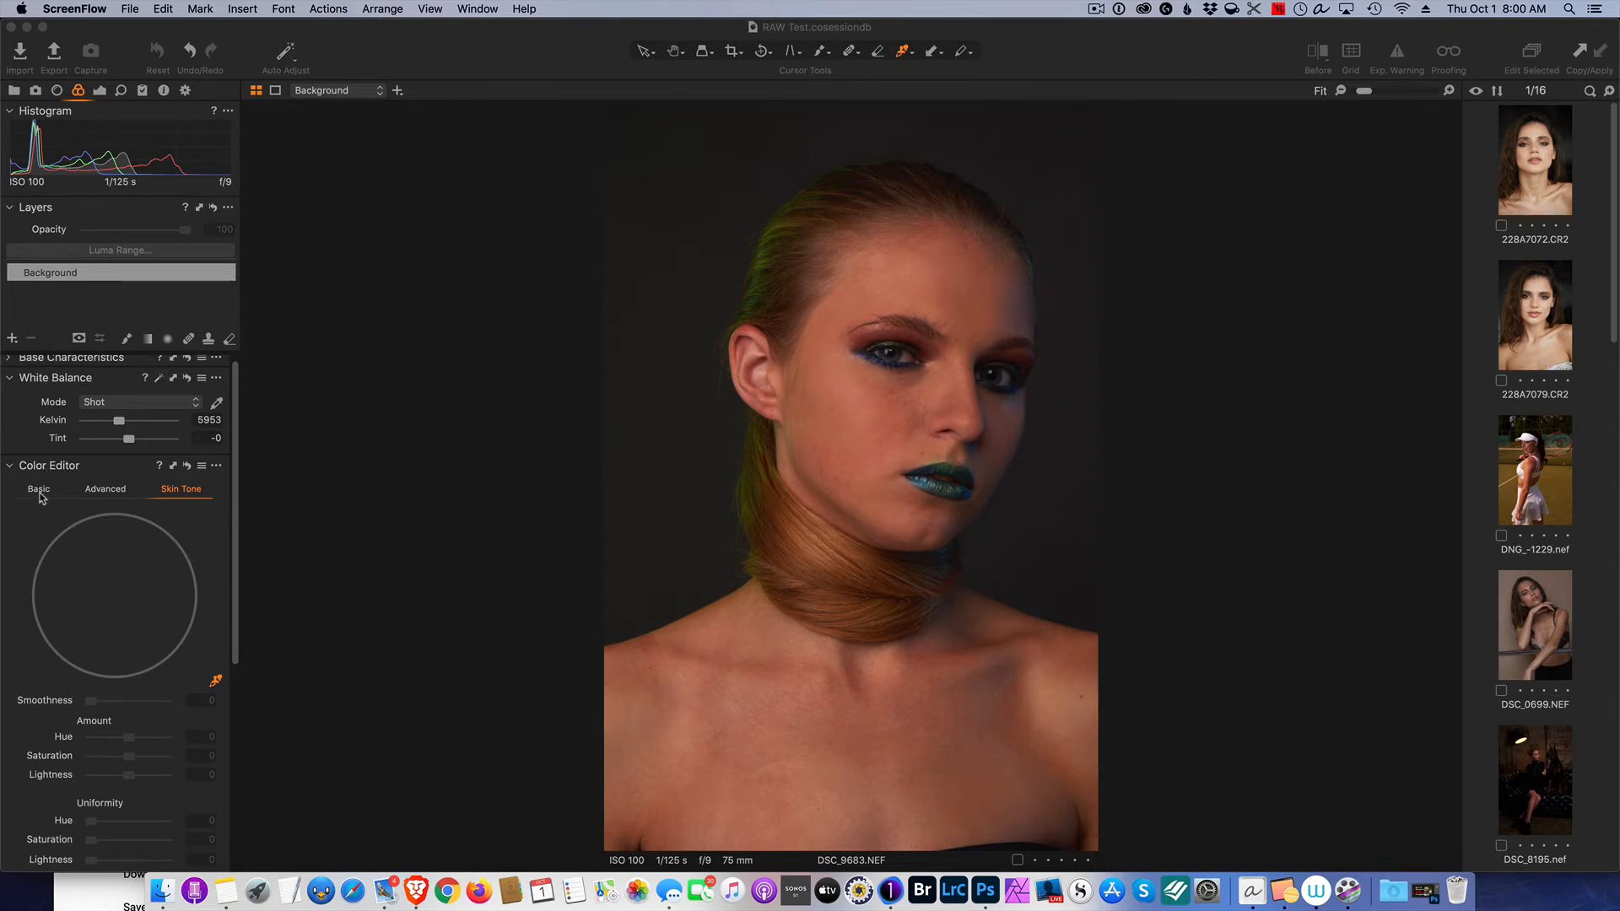
left_click(38, 492)
left_click(103, 490)
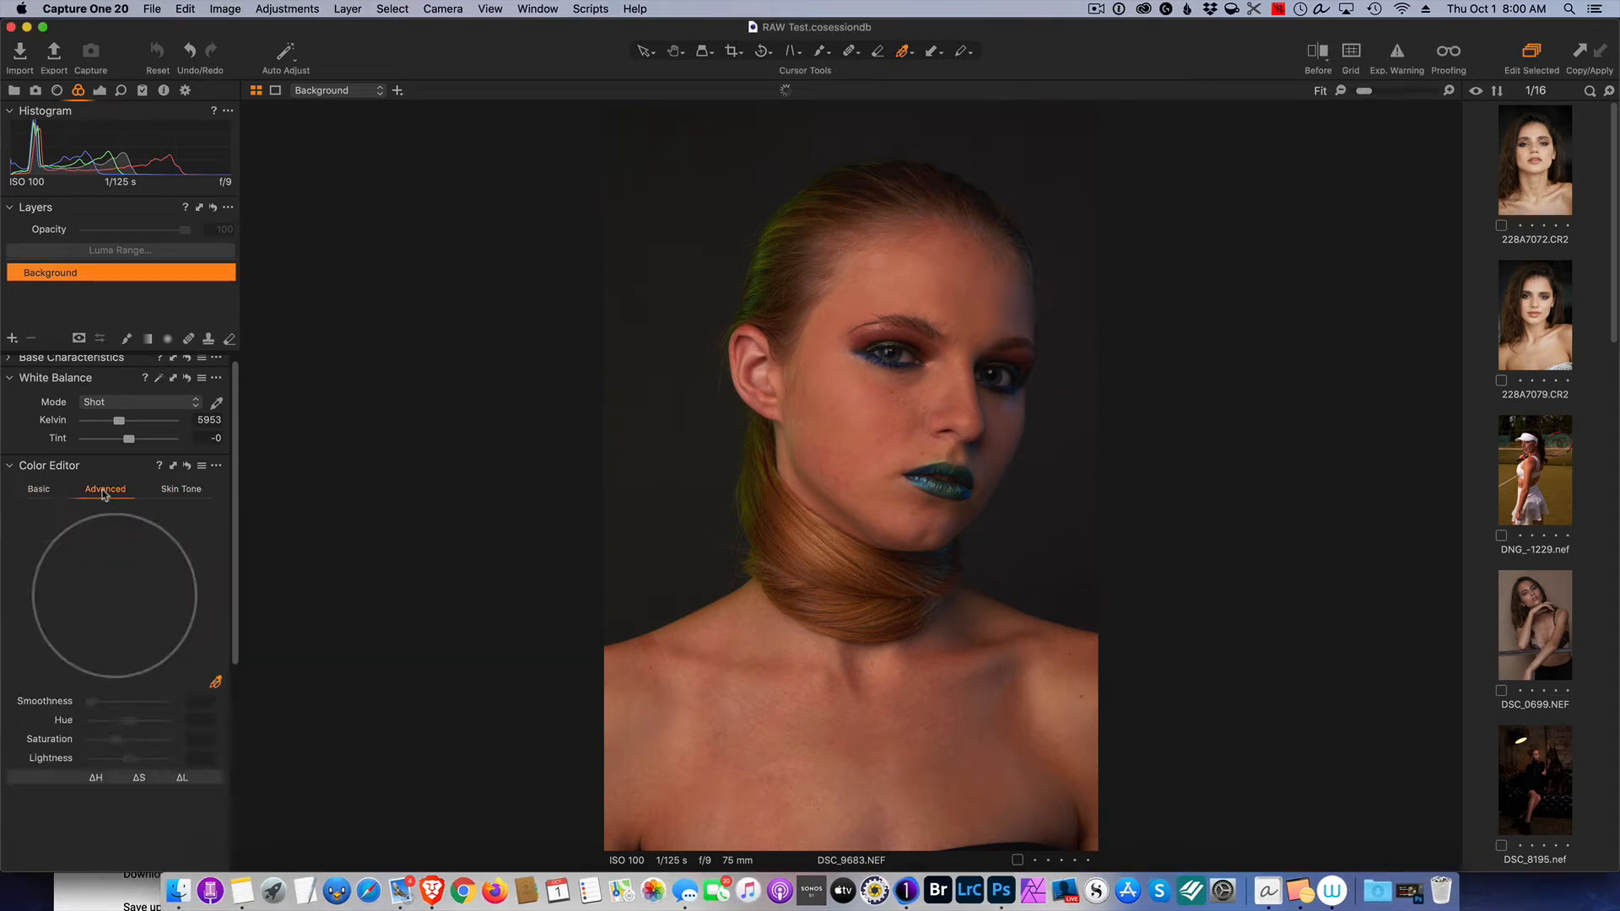
left_click(181, 492)
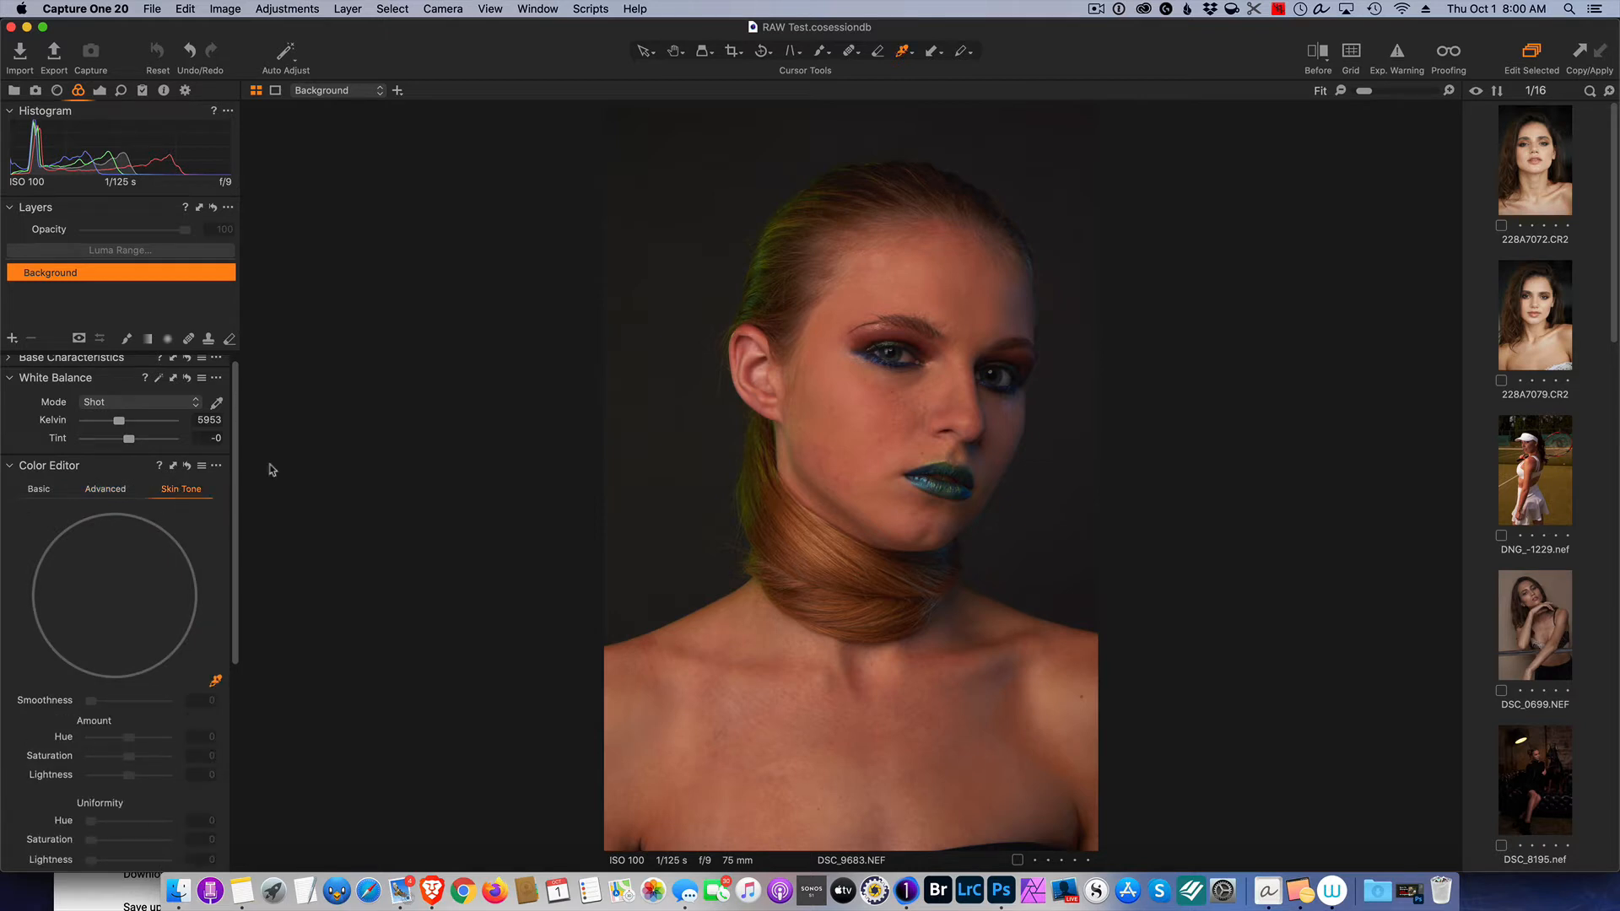
scroll(229, 483, "up", 1)
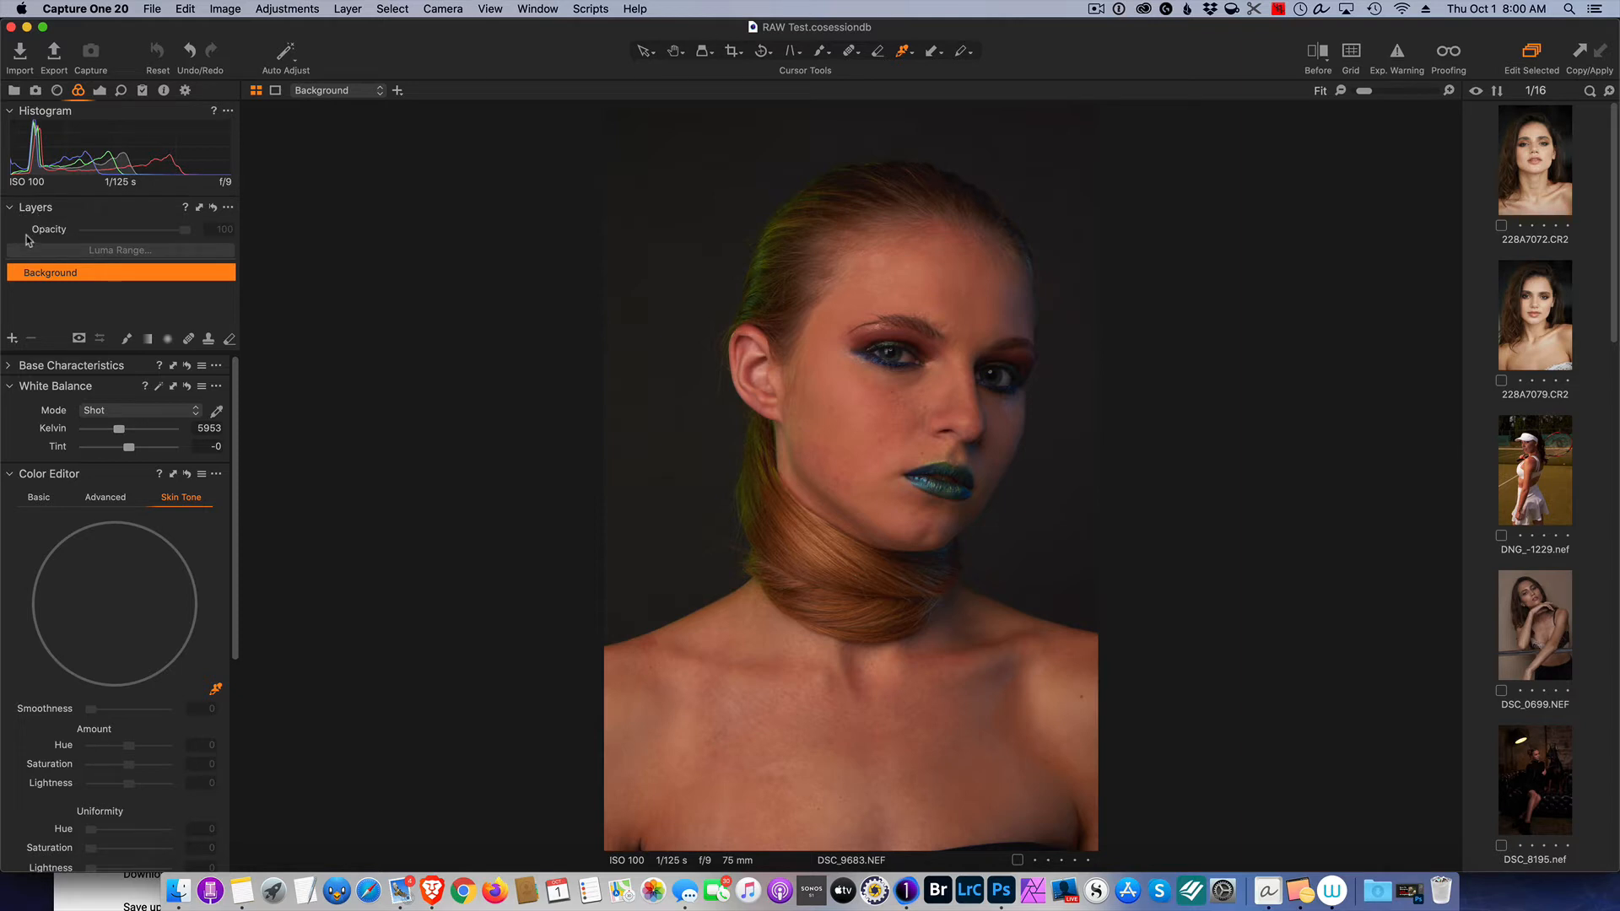
Add a new adjustment layer and brush a mask outline around the model's face and ear.
left_click(14, 340)
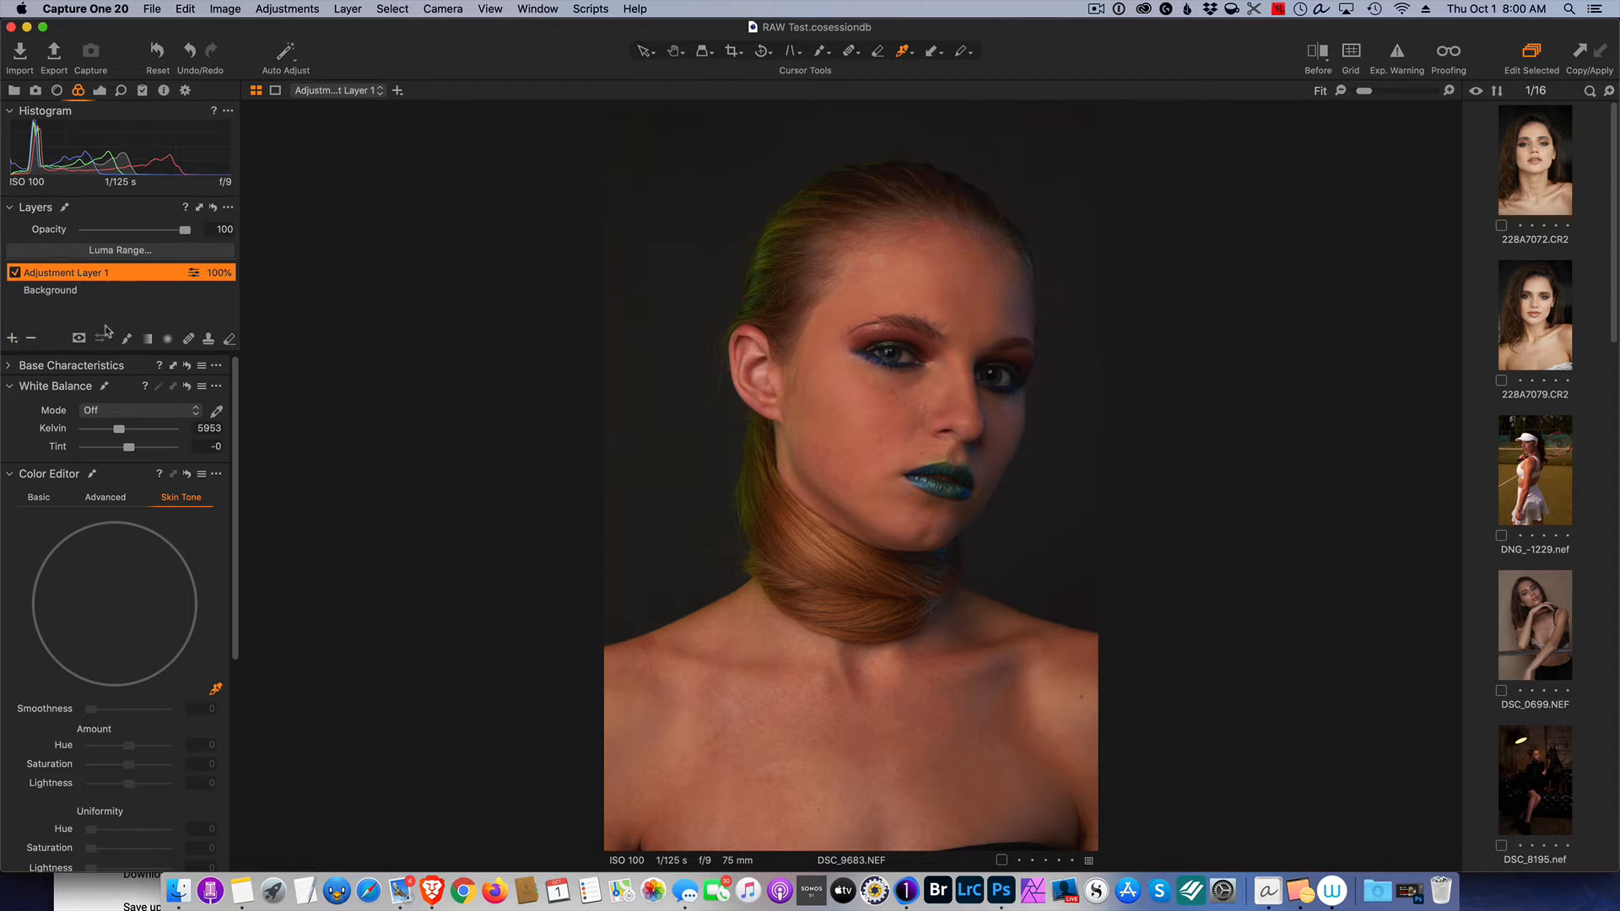
left_click(215, 413)
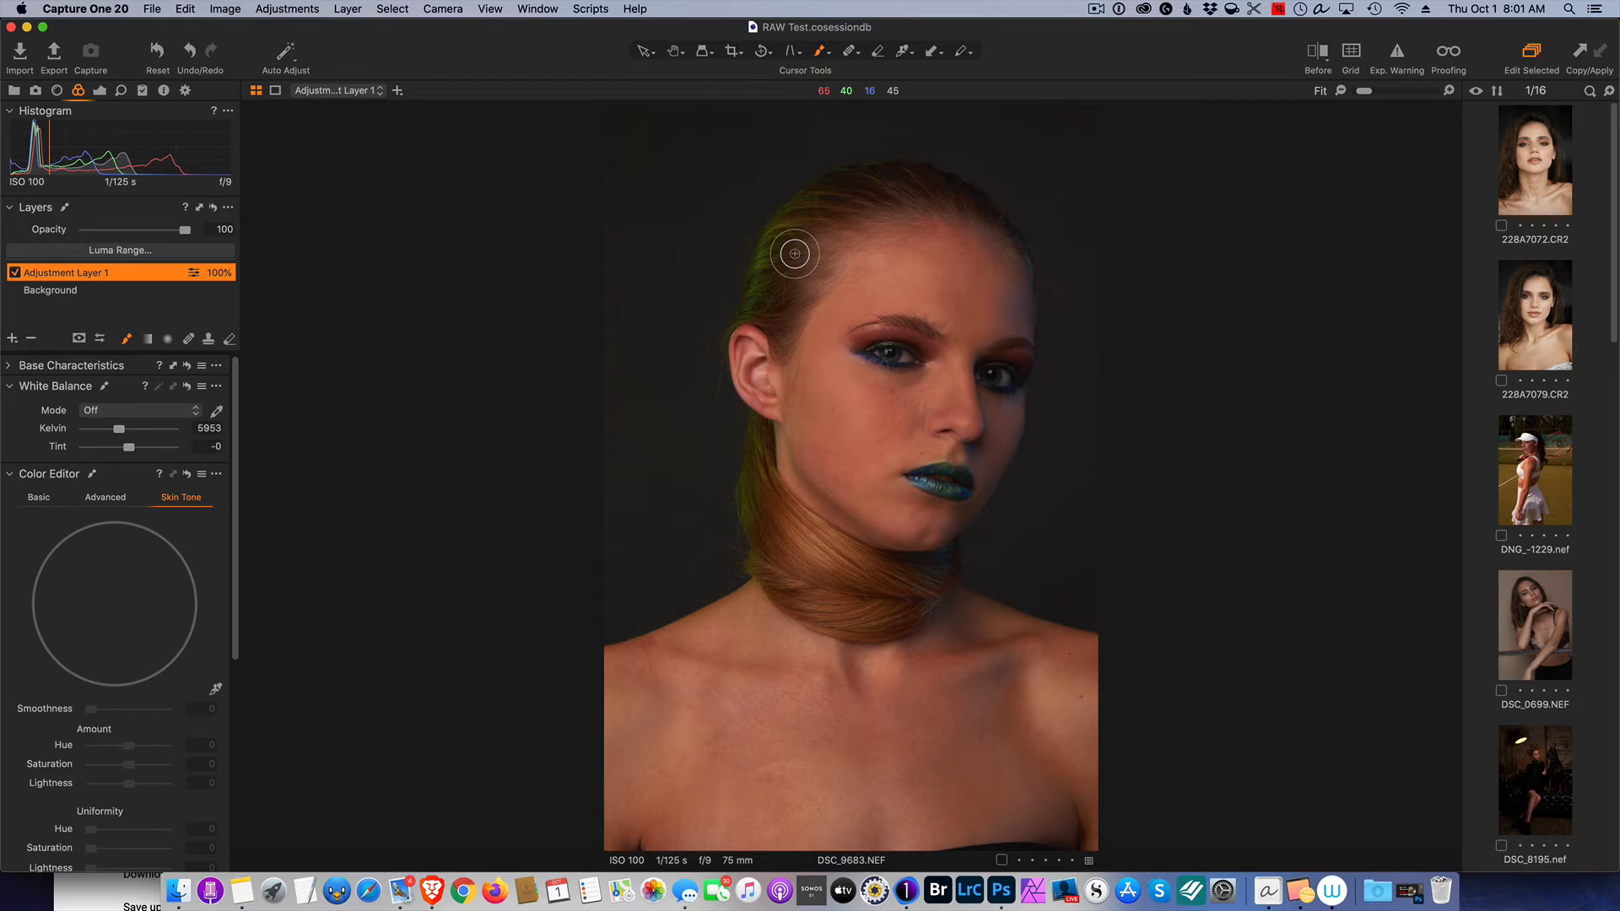
mouse_move(848, 290)
left_mouse_down()
mouse_move(871, 254)
mouse_move(800, 376)
mouse_move(766, 376)
mouse_move(747, 339)
mouse_move(737, 364)
mouse_move(785, 419)
mouse_move(787, 482)
mouse_move(883, 534)
mouse_move(954, 538)
mouse_move(1010, 462)
mouse_move(1017, 276)
mouse_move(1001, 252)
mouse_move(937, 229)
mouse_move(845, 254)
left_mouse_up()
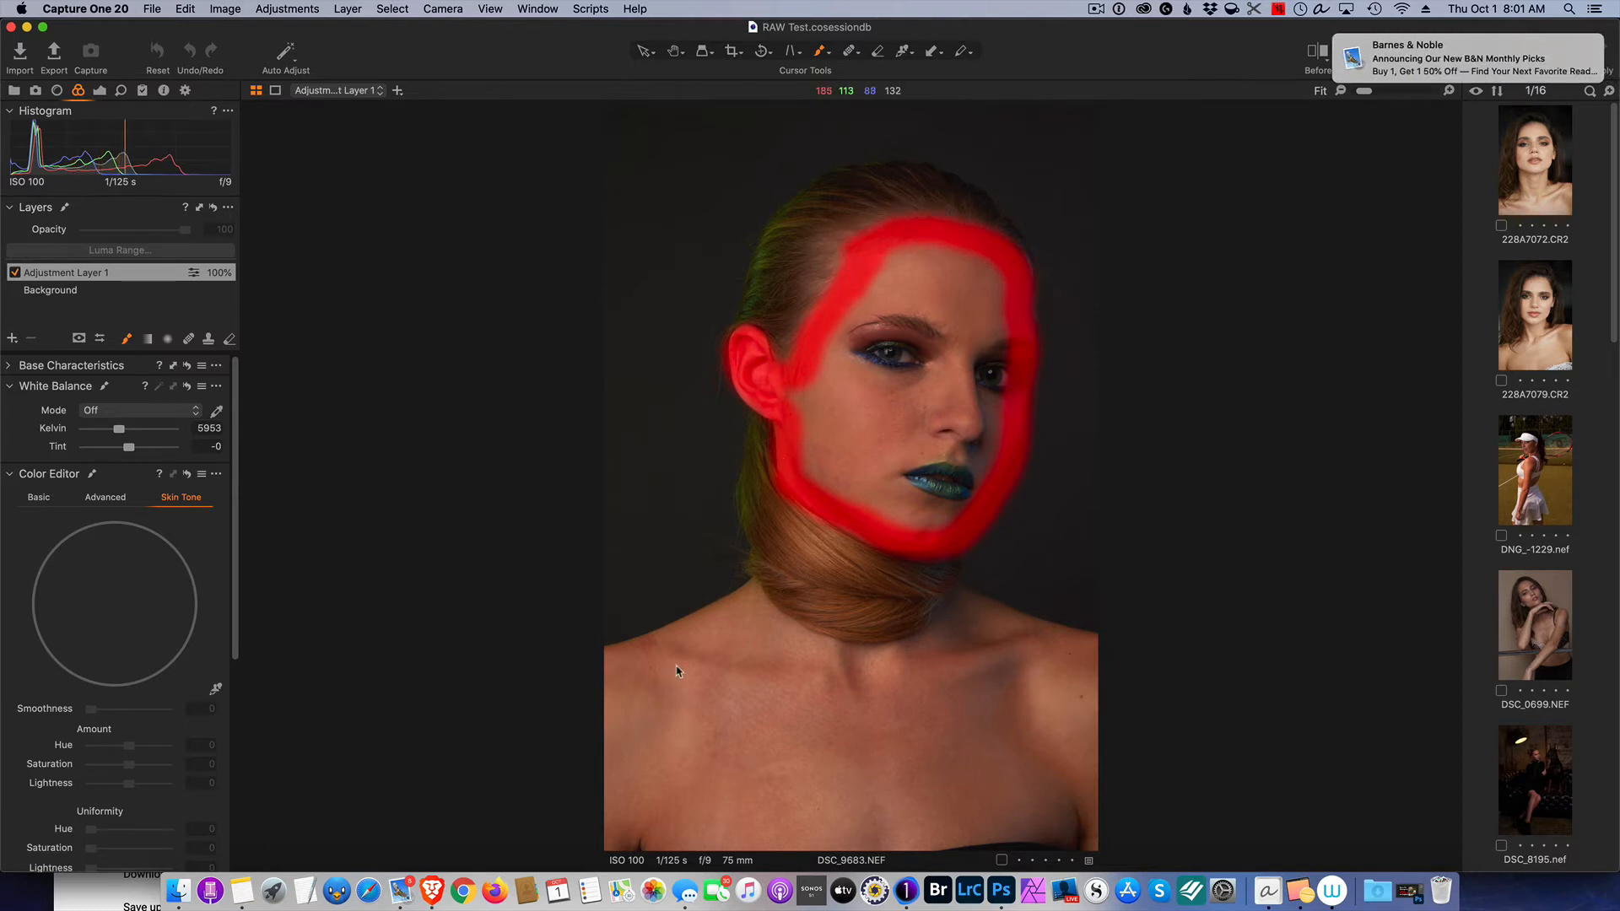
Brush a closed mask outline around the model's bare shoulders and chest on the same adjustment layer.
mouse_move(758, 589)
left_mouse_down()
mouse_move(599, 668)
mouse_move(613, 842)
mouse_move(1087, 854)
mouse_move(1107, 740)
mouse_move(1094, 640)
mouse_move(1086, 792)
left_mouse_up()
mouse_move(1070, 638)
left_mouse_down()
mouse_move(951, 606)
mouse_move(863, 649)
mouse_move(749, 599)
left_mouse_up()
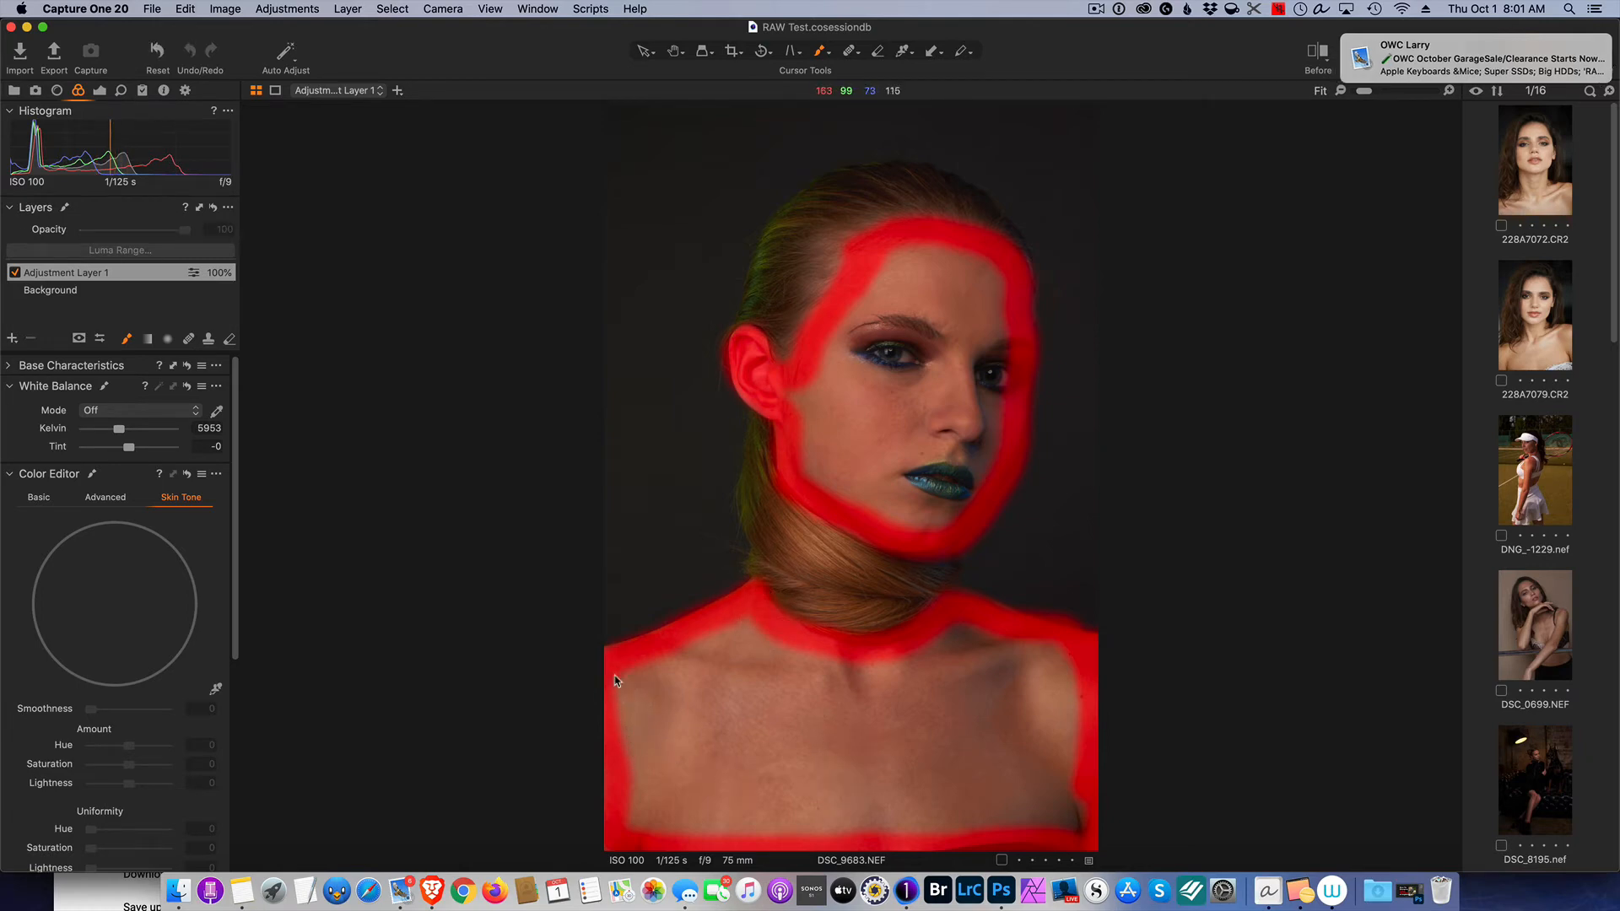
mouse_move(1057, 836)
left_mouse_down()
mouse_move(941, 838)
mouse_move(1085, 813)
left_mouse_up()
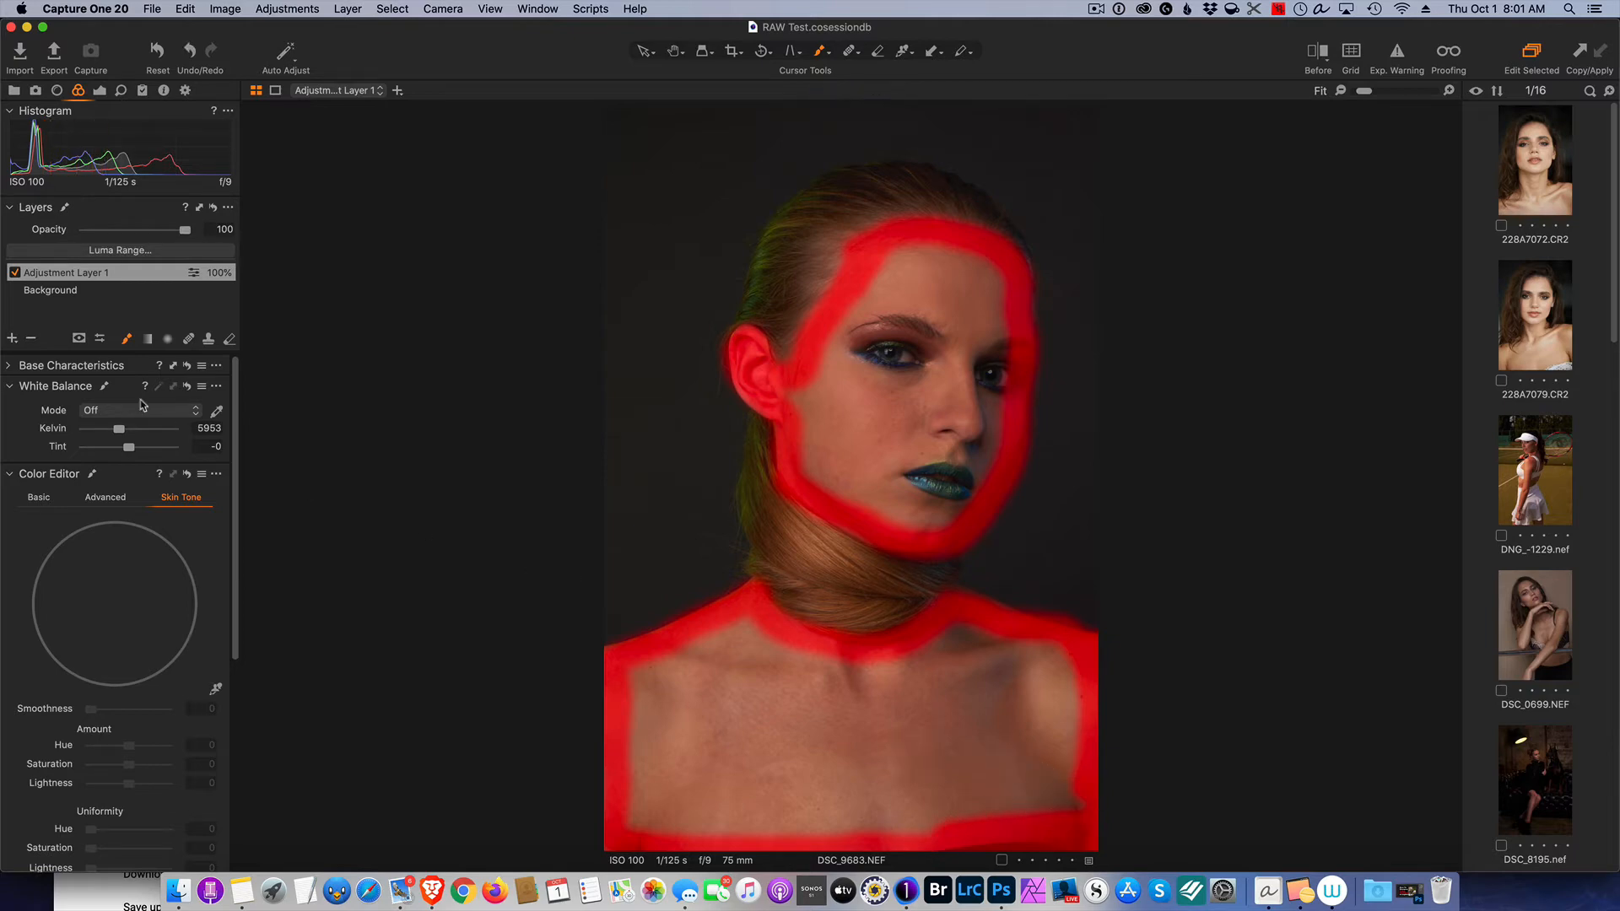
Fill the outlined mask areas, erase the overspill along the shoulder's upper edge and hide the mask overlay.
right_click(108, 274)
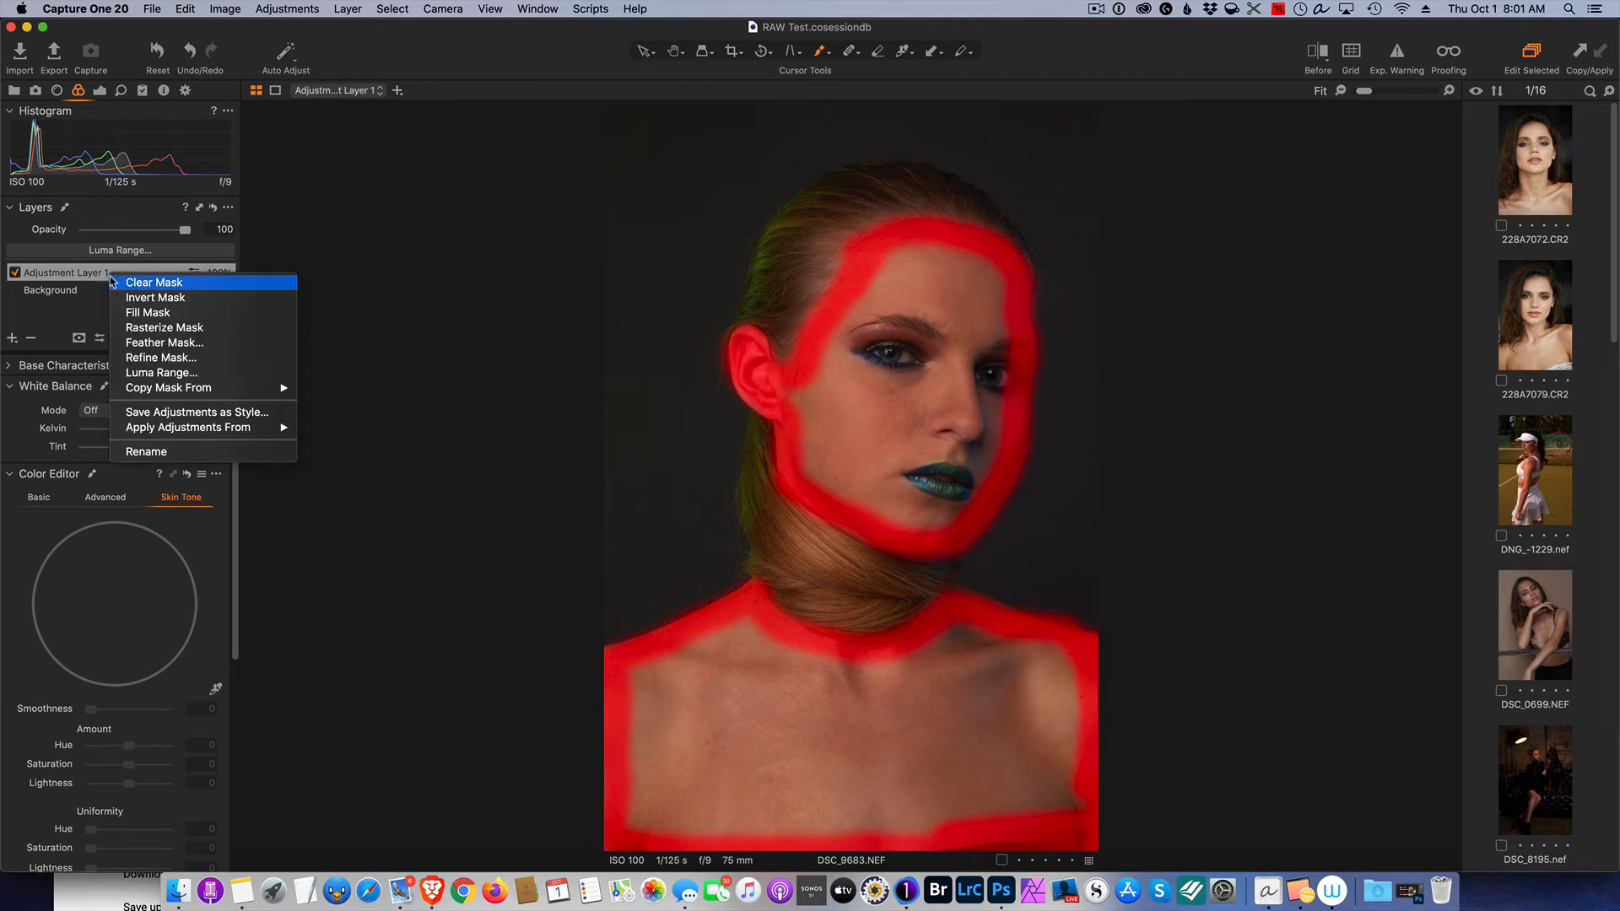
left_click(144, 313)
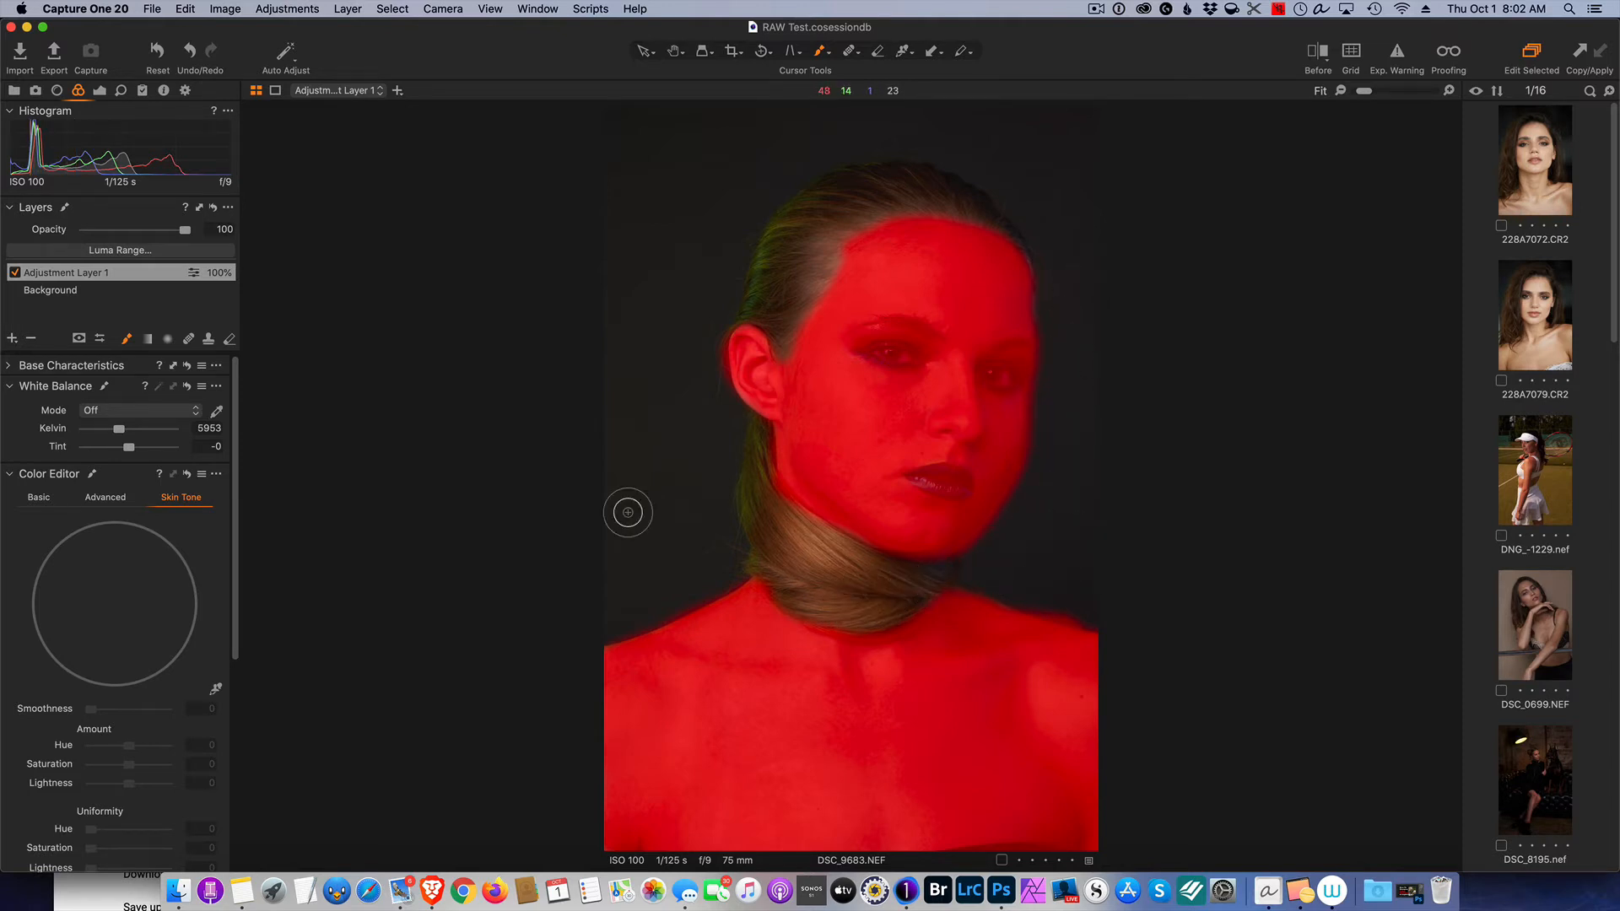
left_click(229, 338)
mouse_move(1026, 570)
left_mouse_down()
mouse_move(1081, 609)
mouse_move(1024, 598)
mouse_move(1125, 622)
left_mouse_up()
key("m")
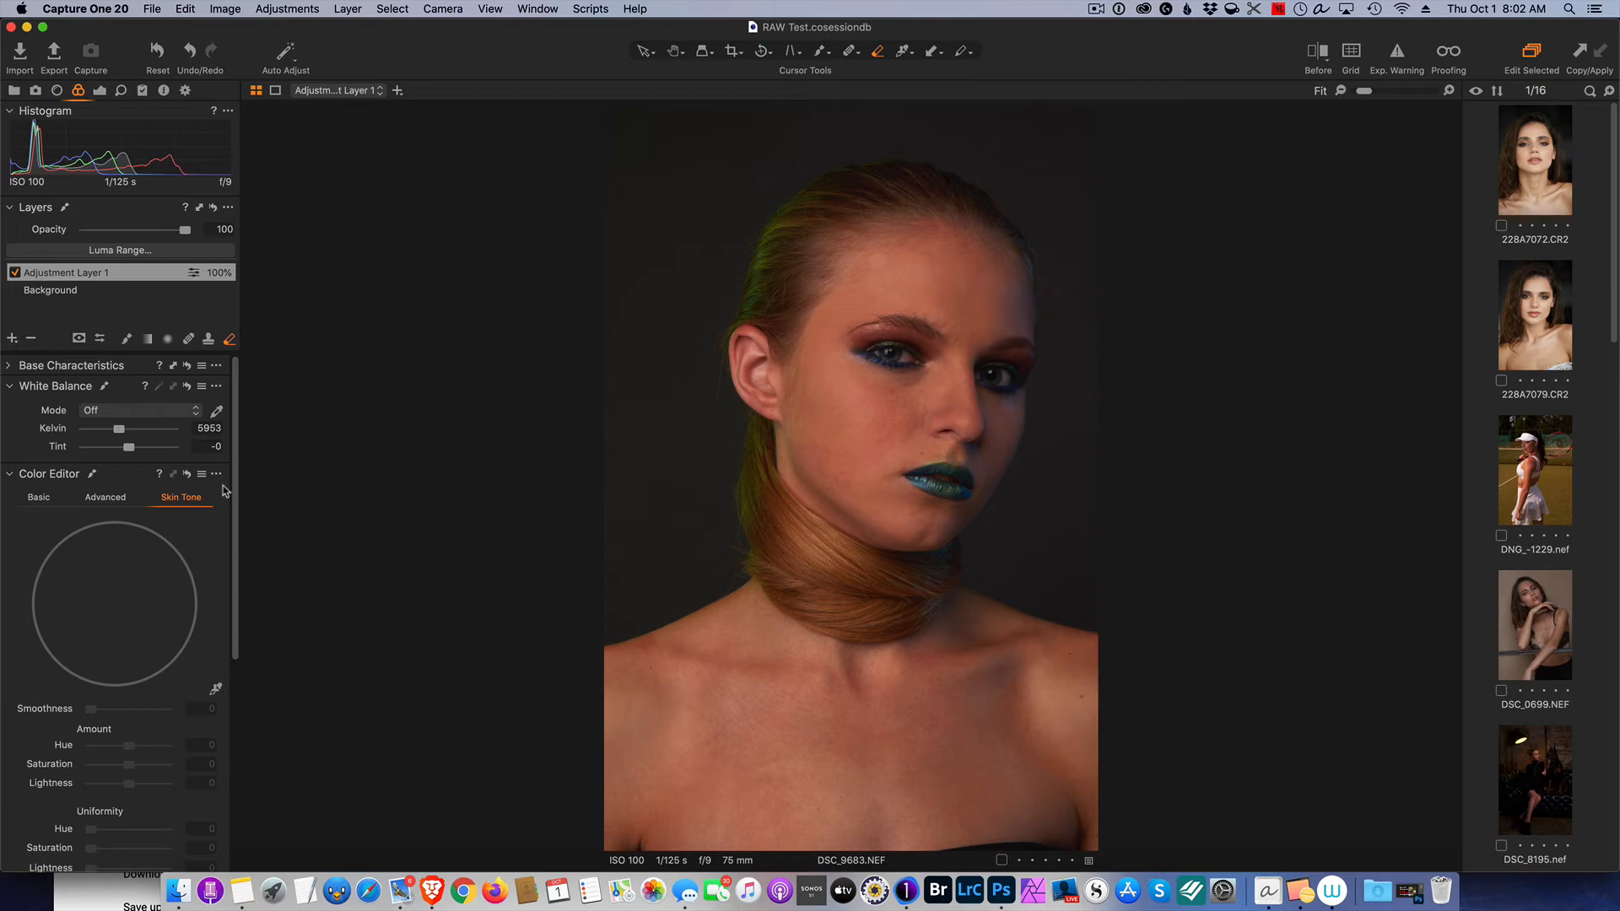
Sample the skin color from the model's cheek for the Skin Tone correction on the masked layer.
left_click(217, 690)
left_click(864, 419)
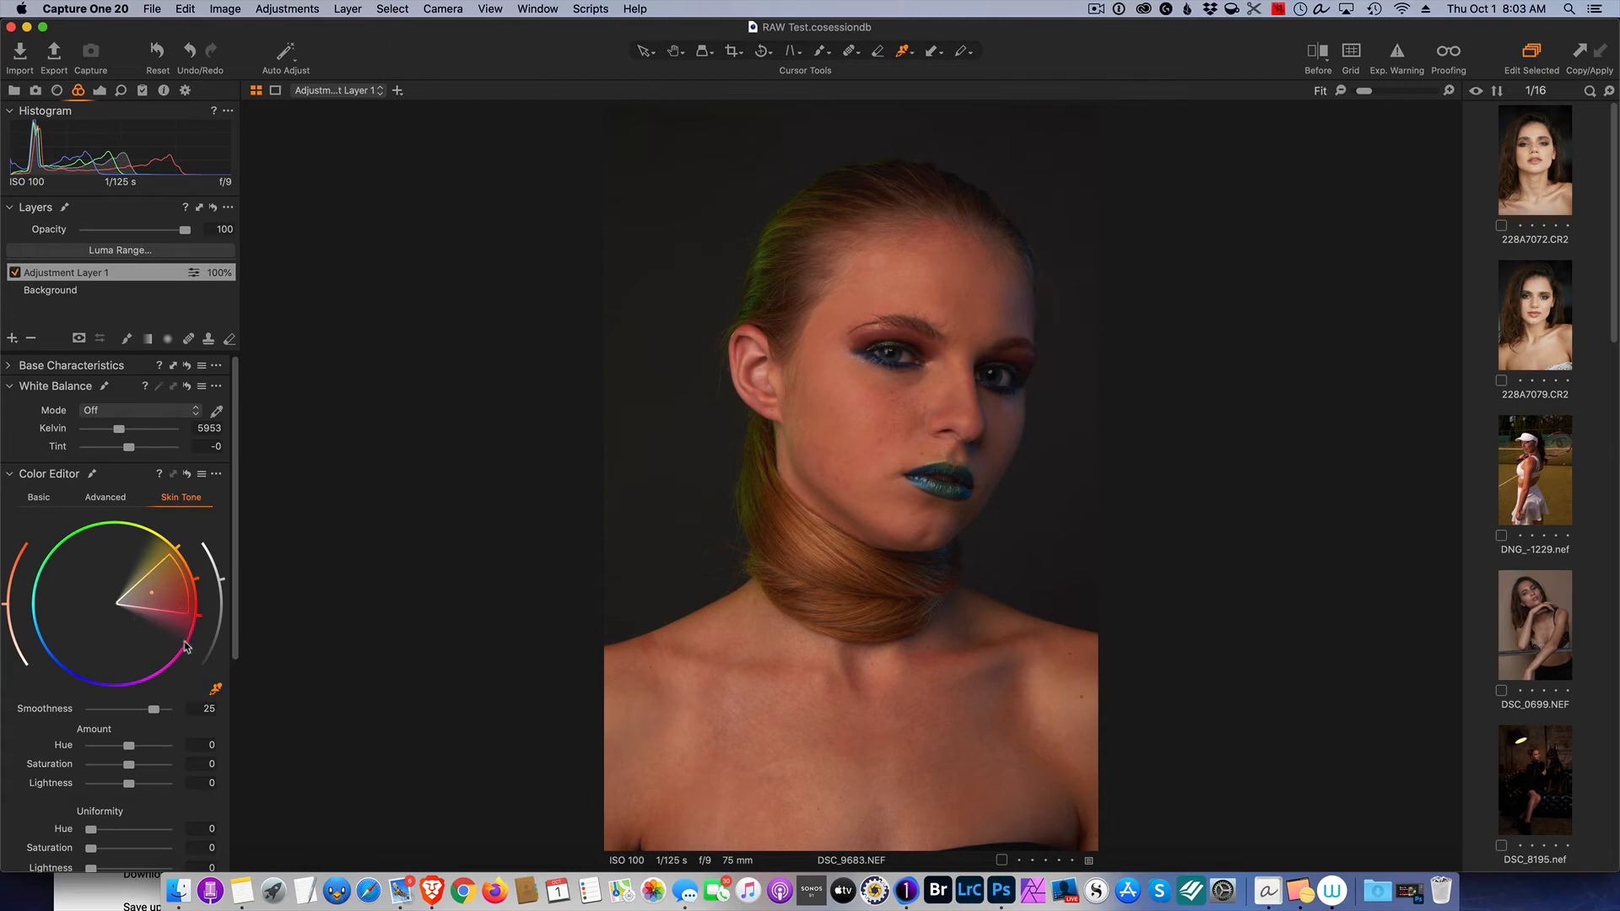
mouse_move(185, 585)
left_mouse_down()
mouse_move(154, 594)
mouse_move(187, 591)
left_mouse_up()
Set the Skin Tone Uniformity to Hue 47.4, Saturation 34.9 and Lightness 55.2, with the Lightness amount at 3.
scroll(177, 762, "down", 1)
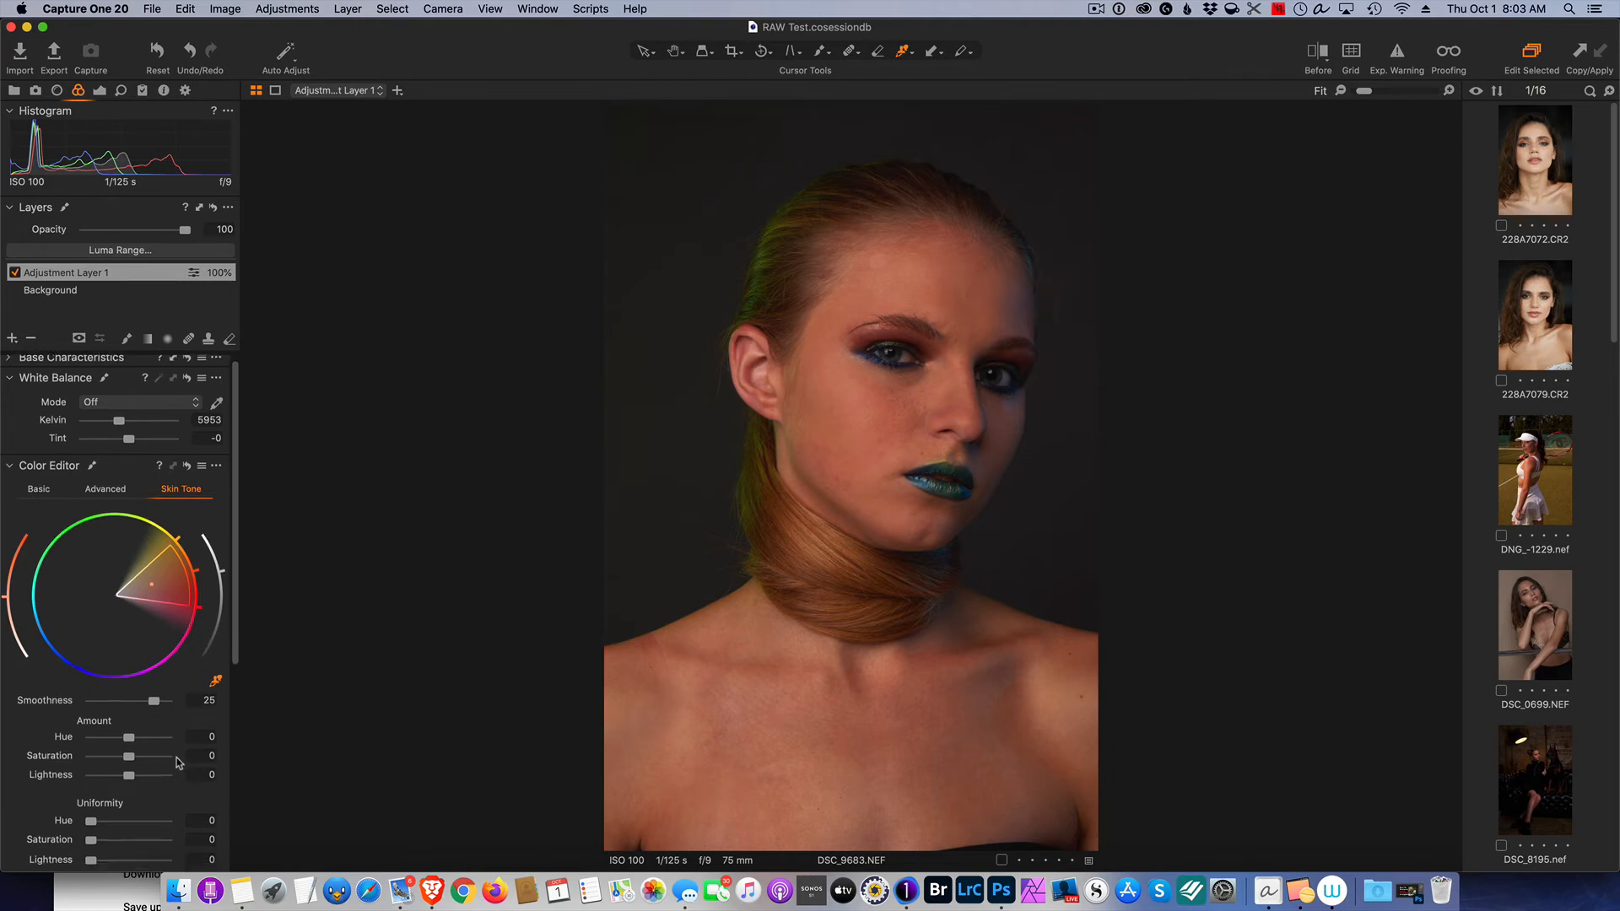
scroll(177, 762, "down", 5)
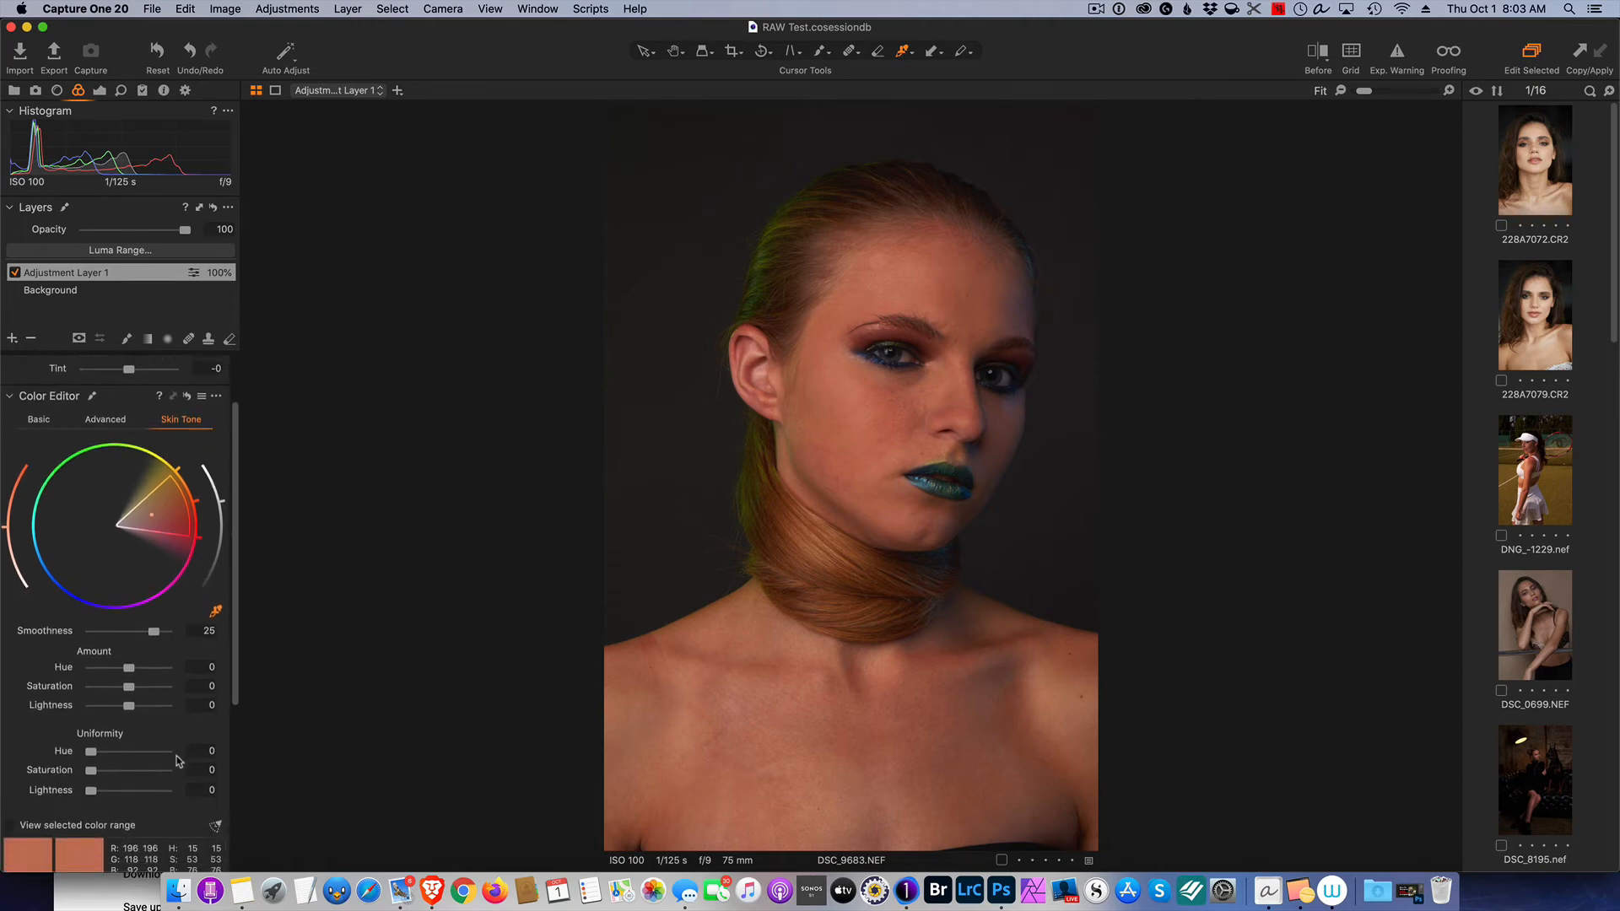
scroll(177, 762, "down", 1)
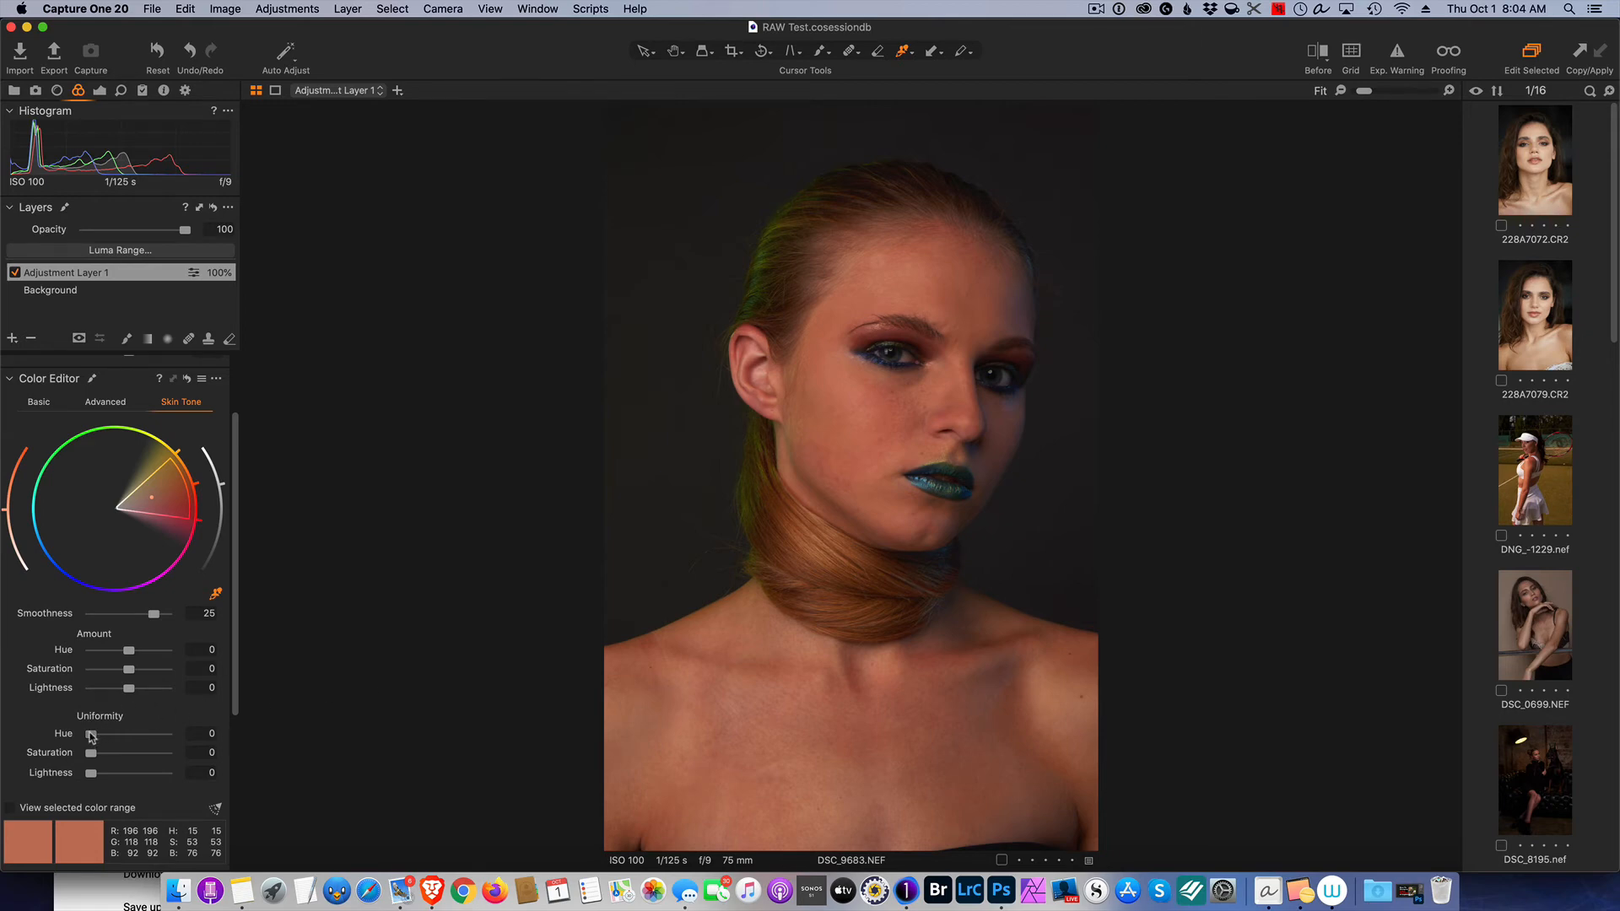
left_click_drag(93, 735, 177, 777)
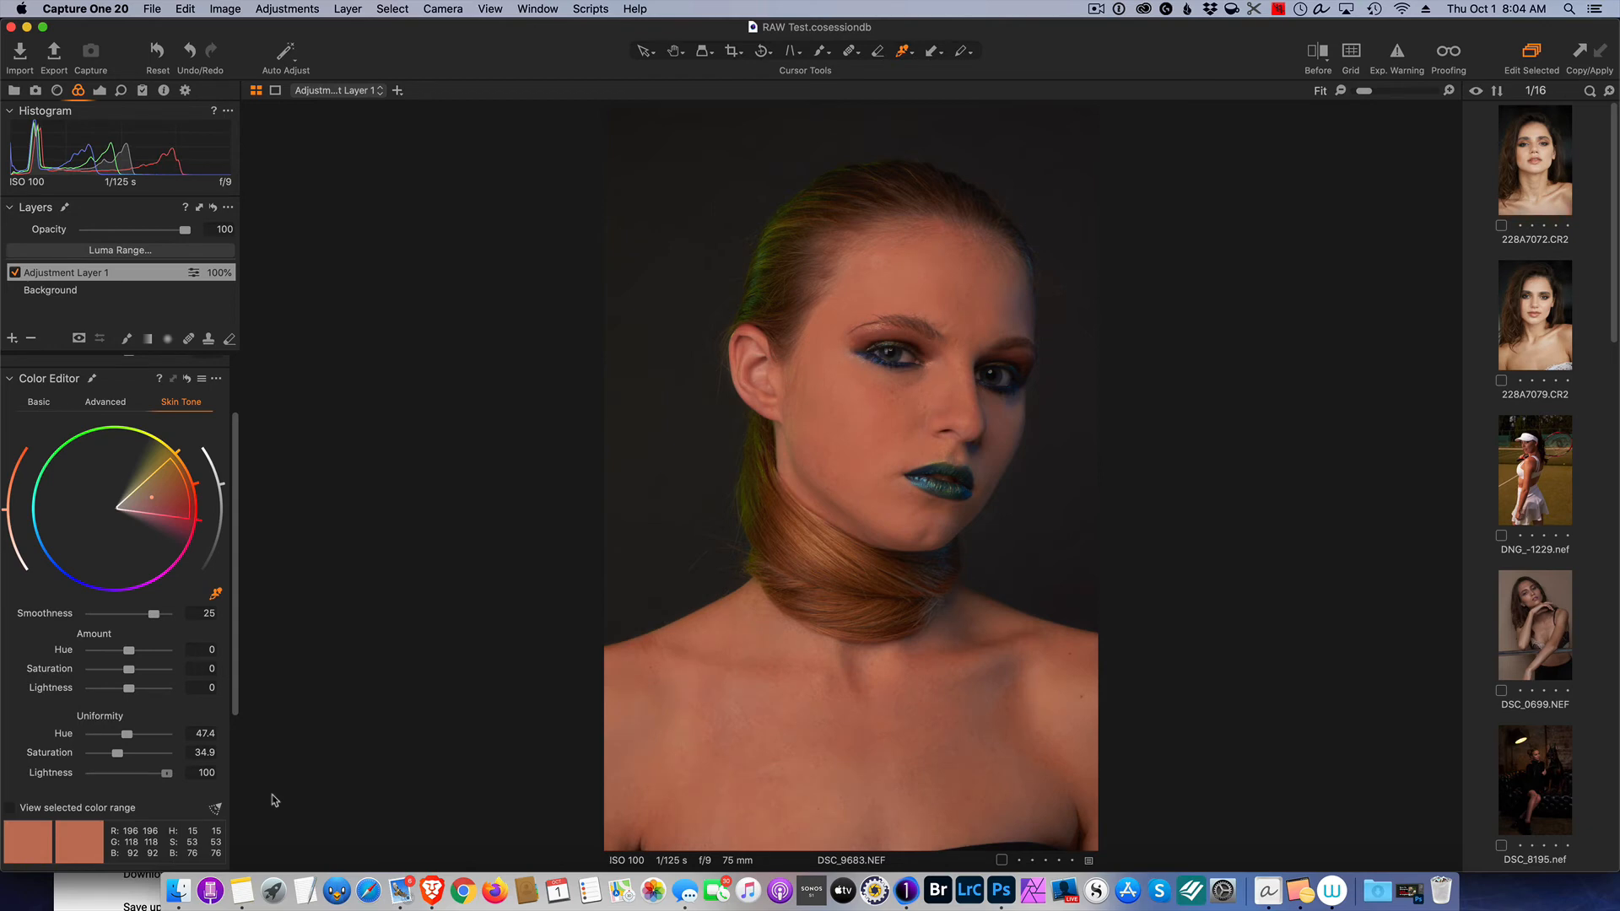
mouse_move(165, 778)
left_mouse_down()
mouse_move(87, 786)
mouse_move(145, 795)
left_mouse_up()
mouse_move(128, 688)
left_mouse_down()
mouse_move(218, 700)
mouse_move(140, 695)
left_mouse_up()
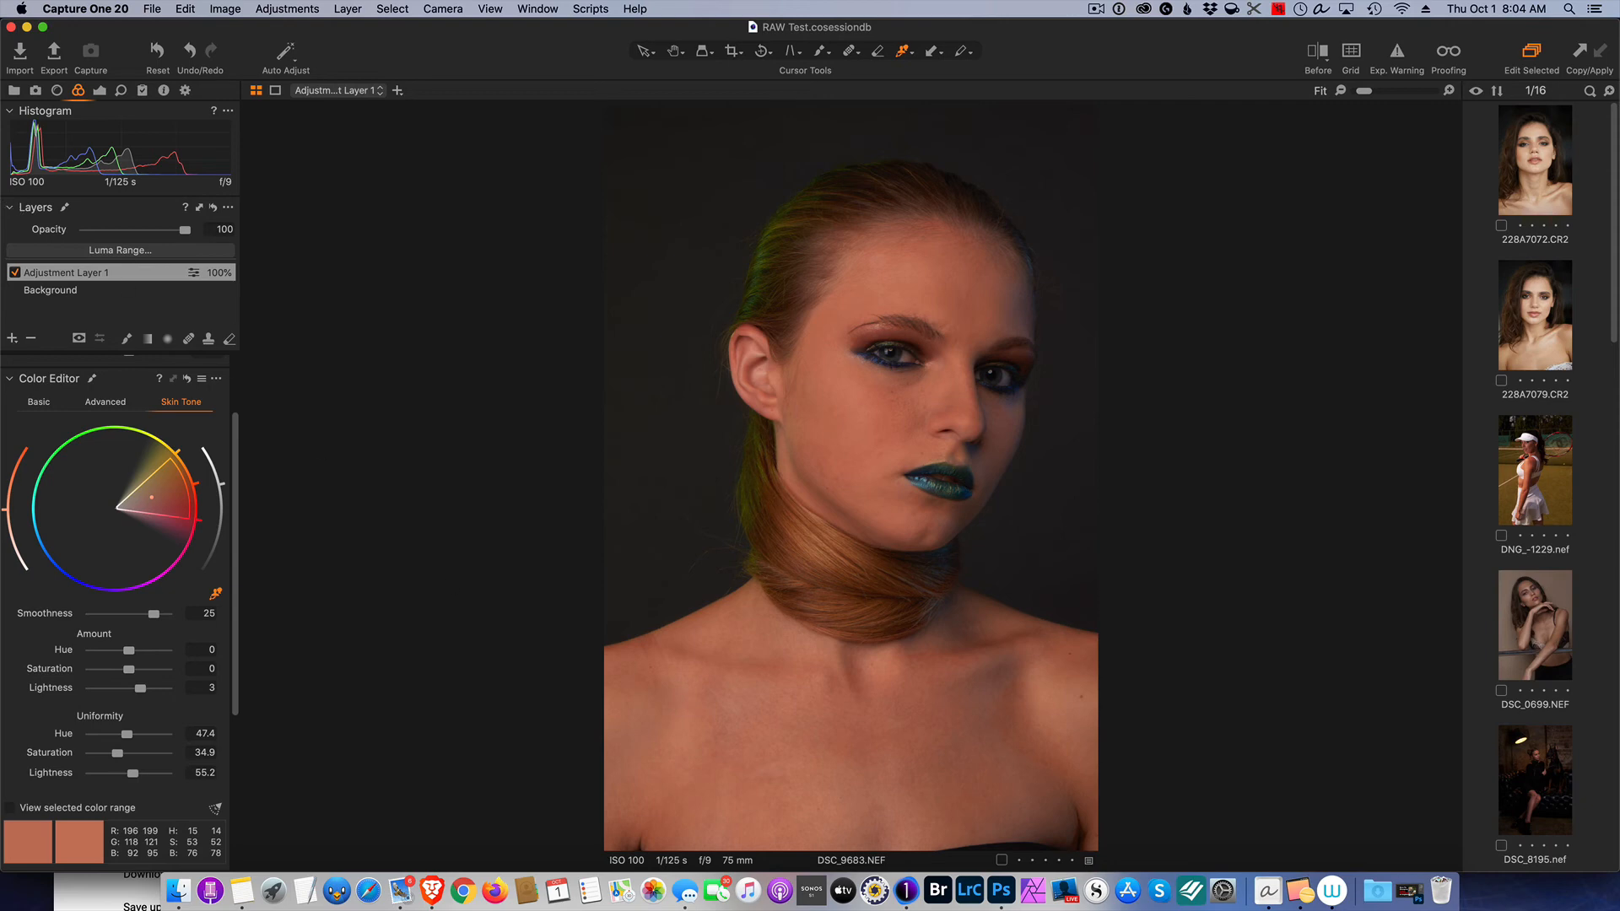
Compare the portrait with and without the skin correction by toggling the adjustment layer off and on.
left_click(13, 273)
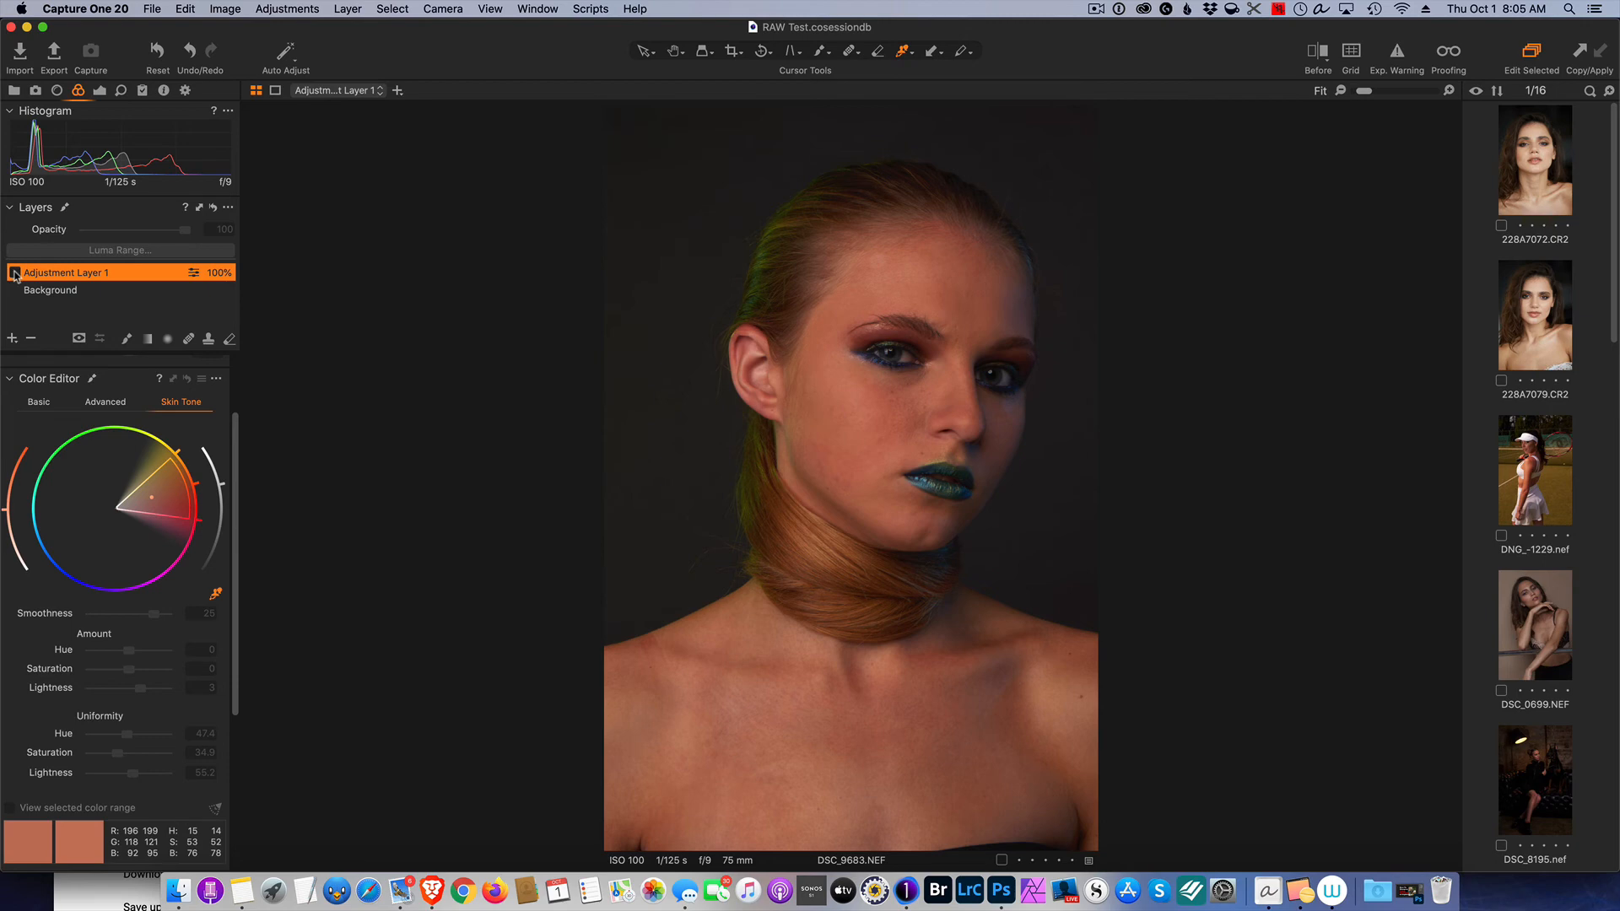
left_click(13, 273)
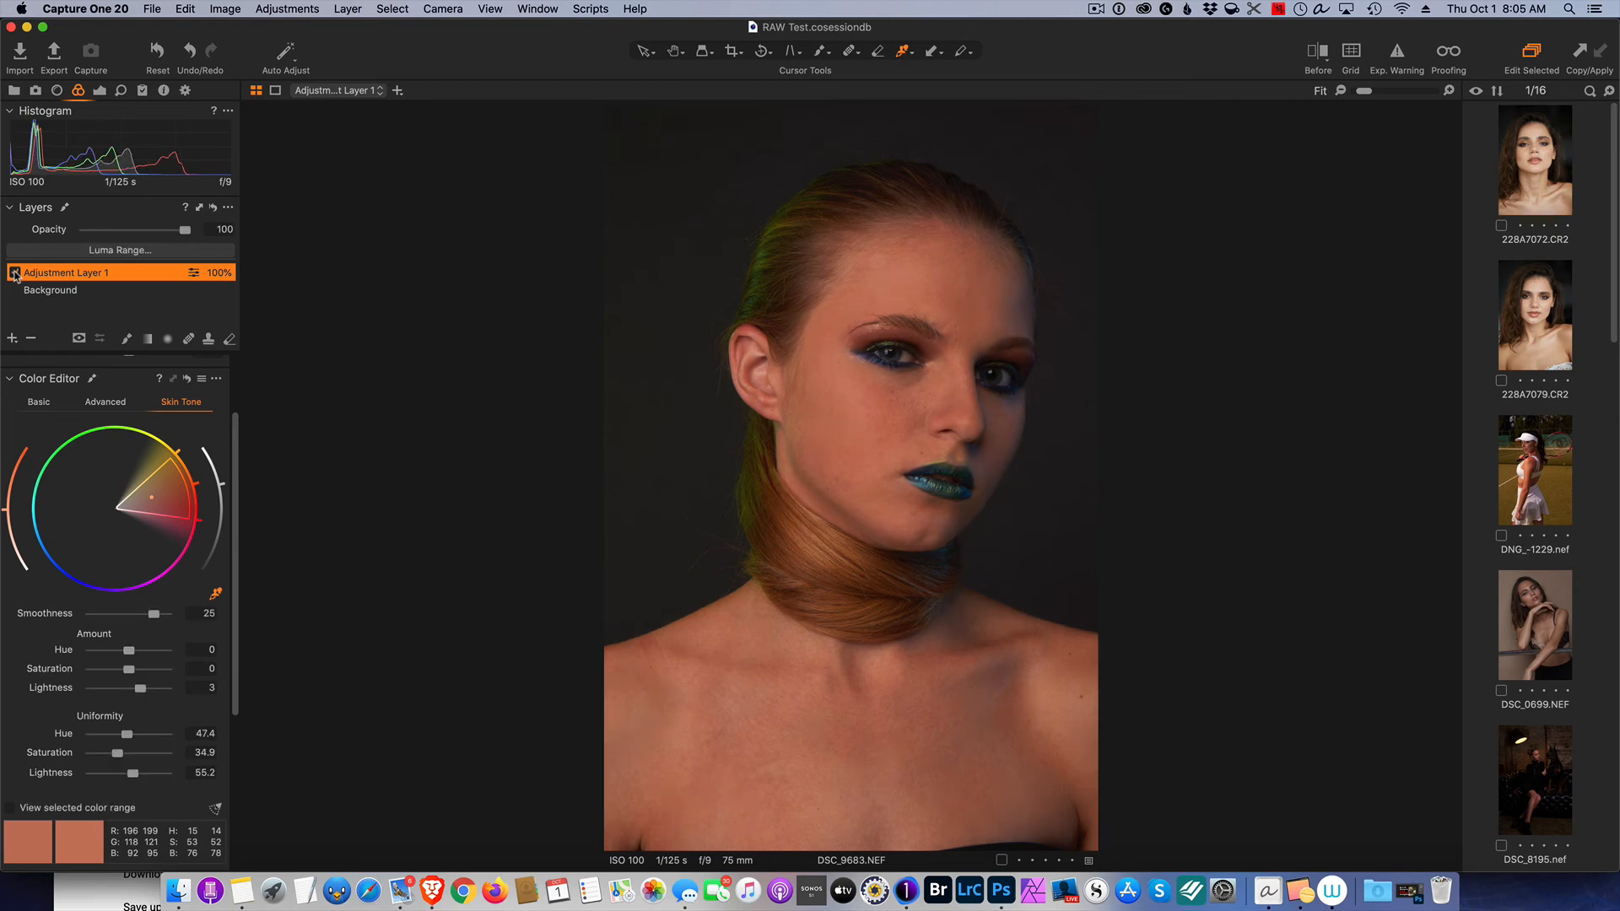
left_click(14, 274)
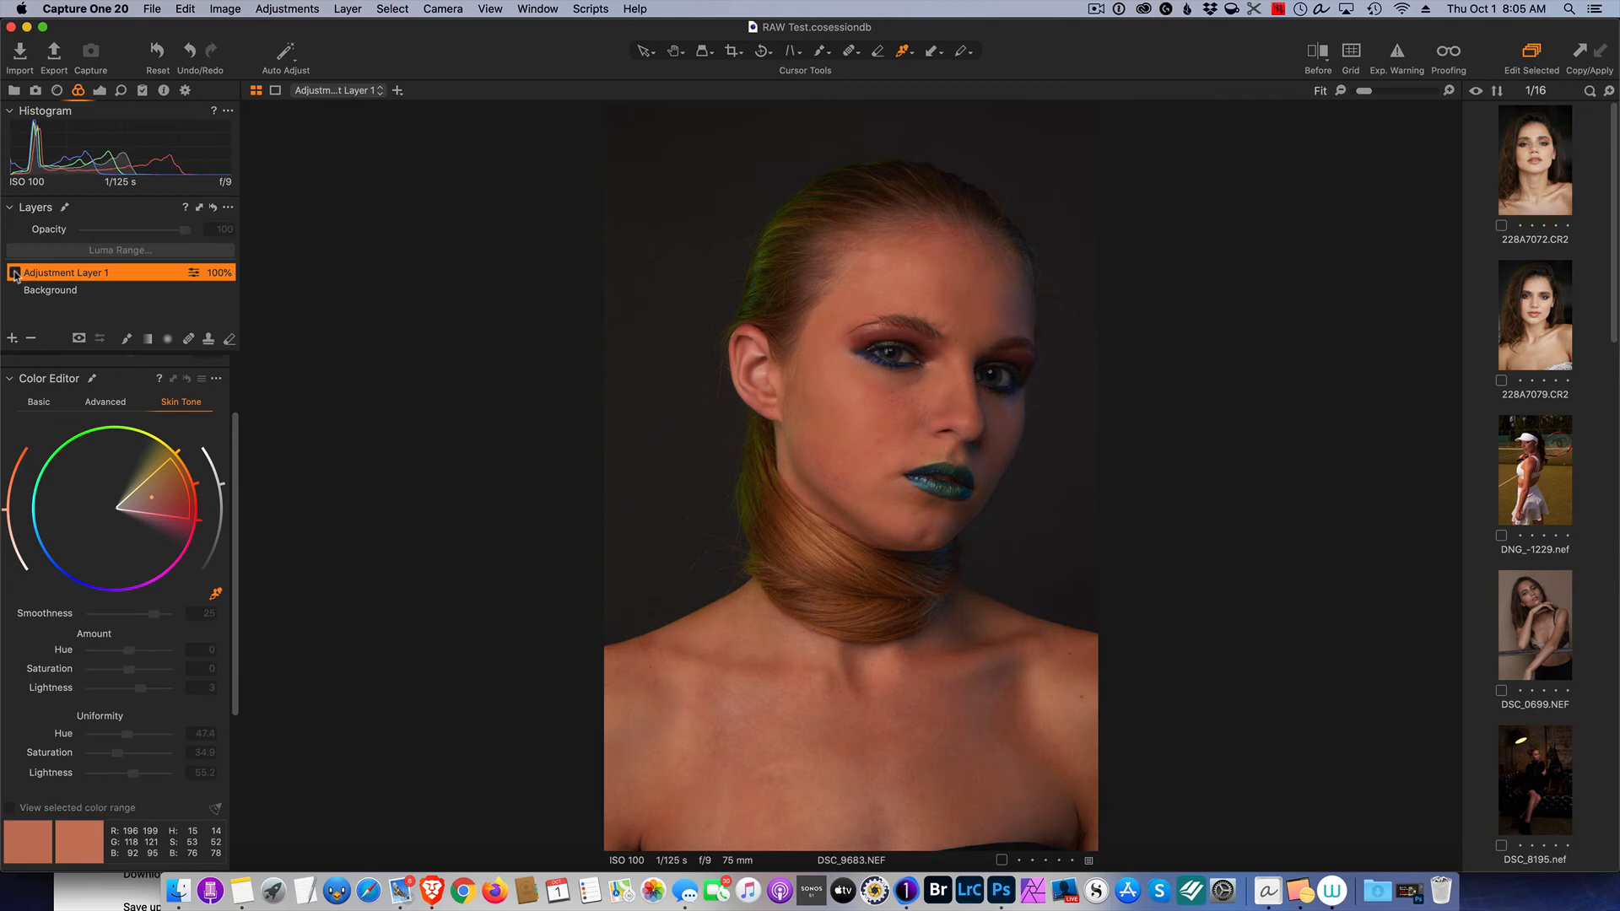
left_click(14, 273)
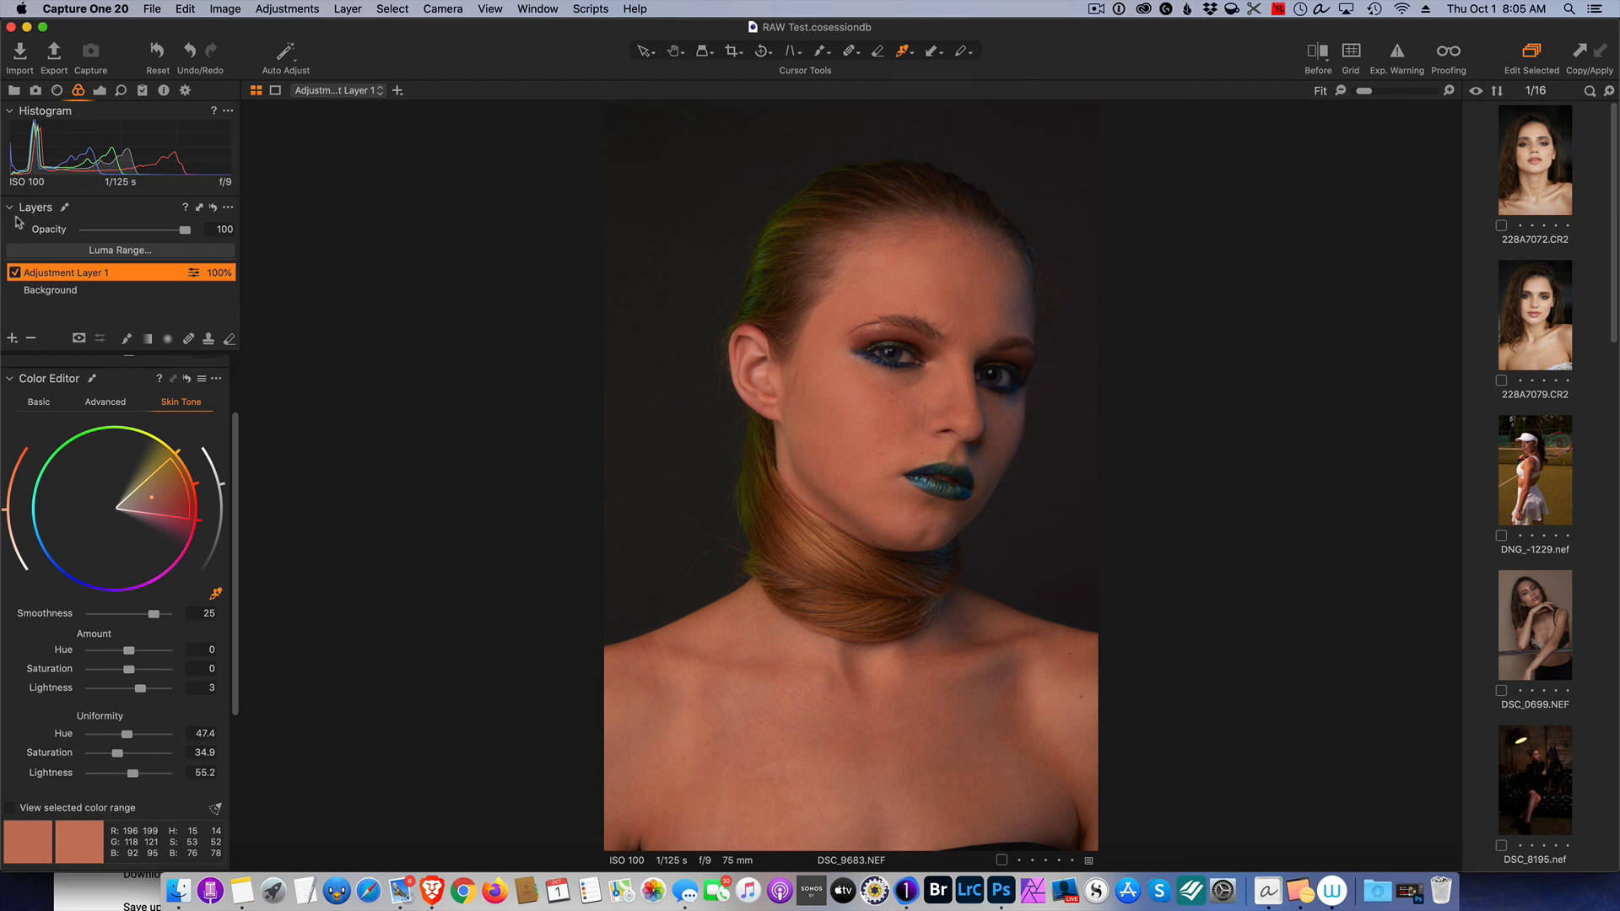
left_click(14, 272)
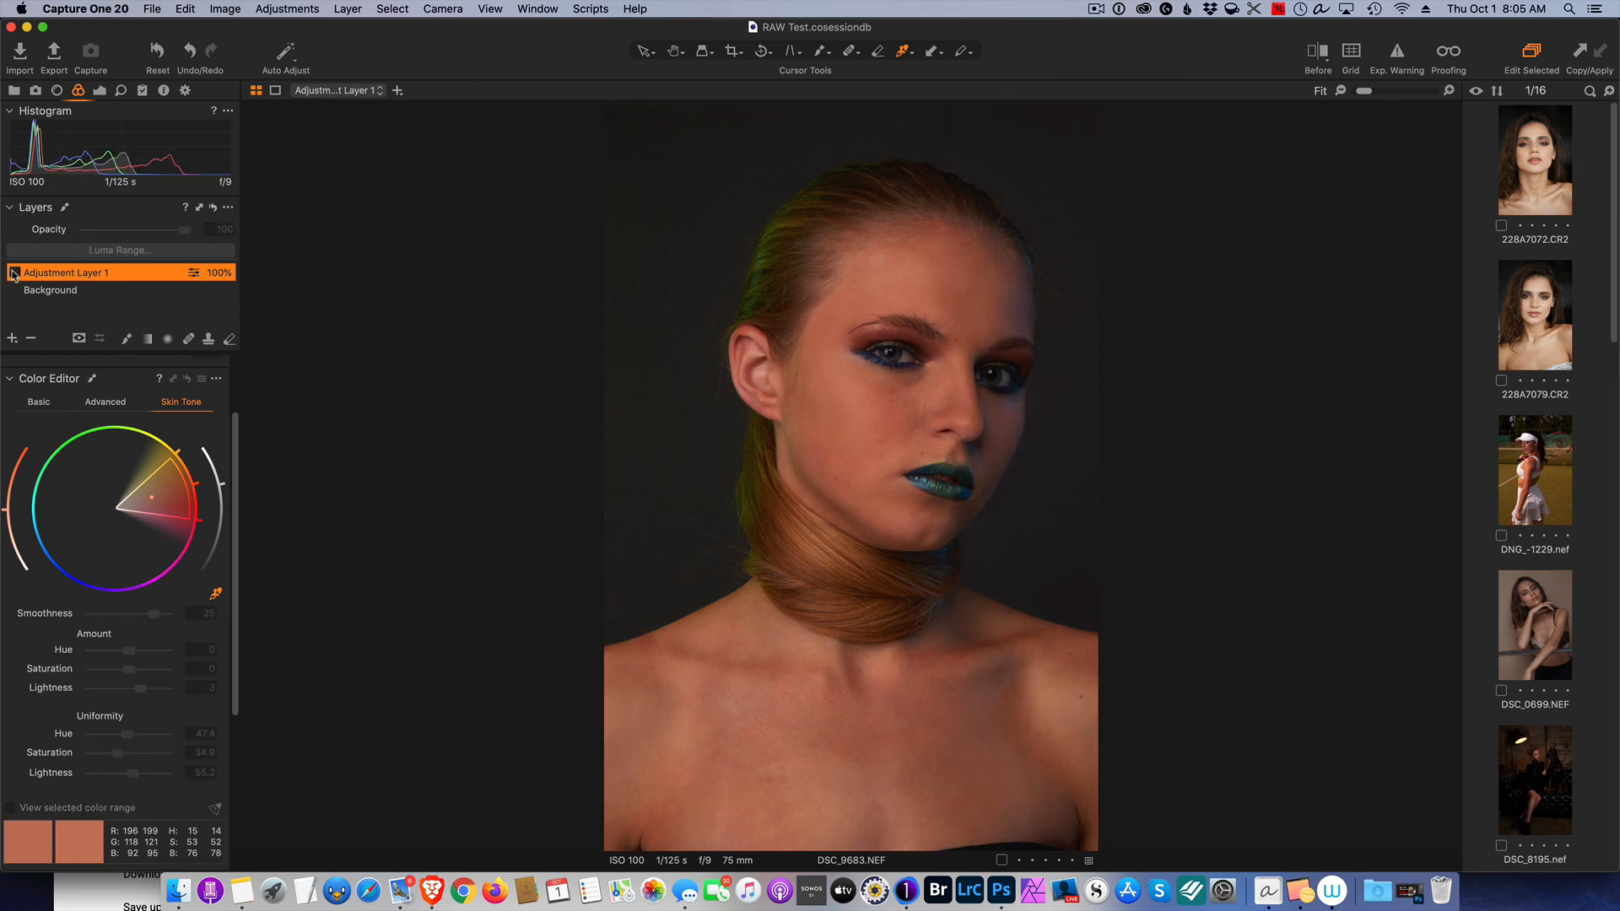
left_click(15, 273)
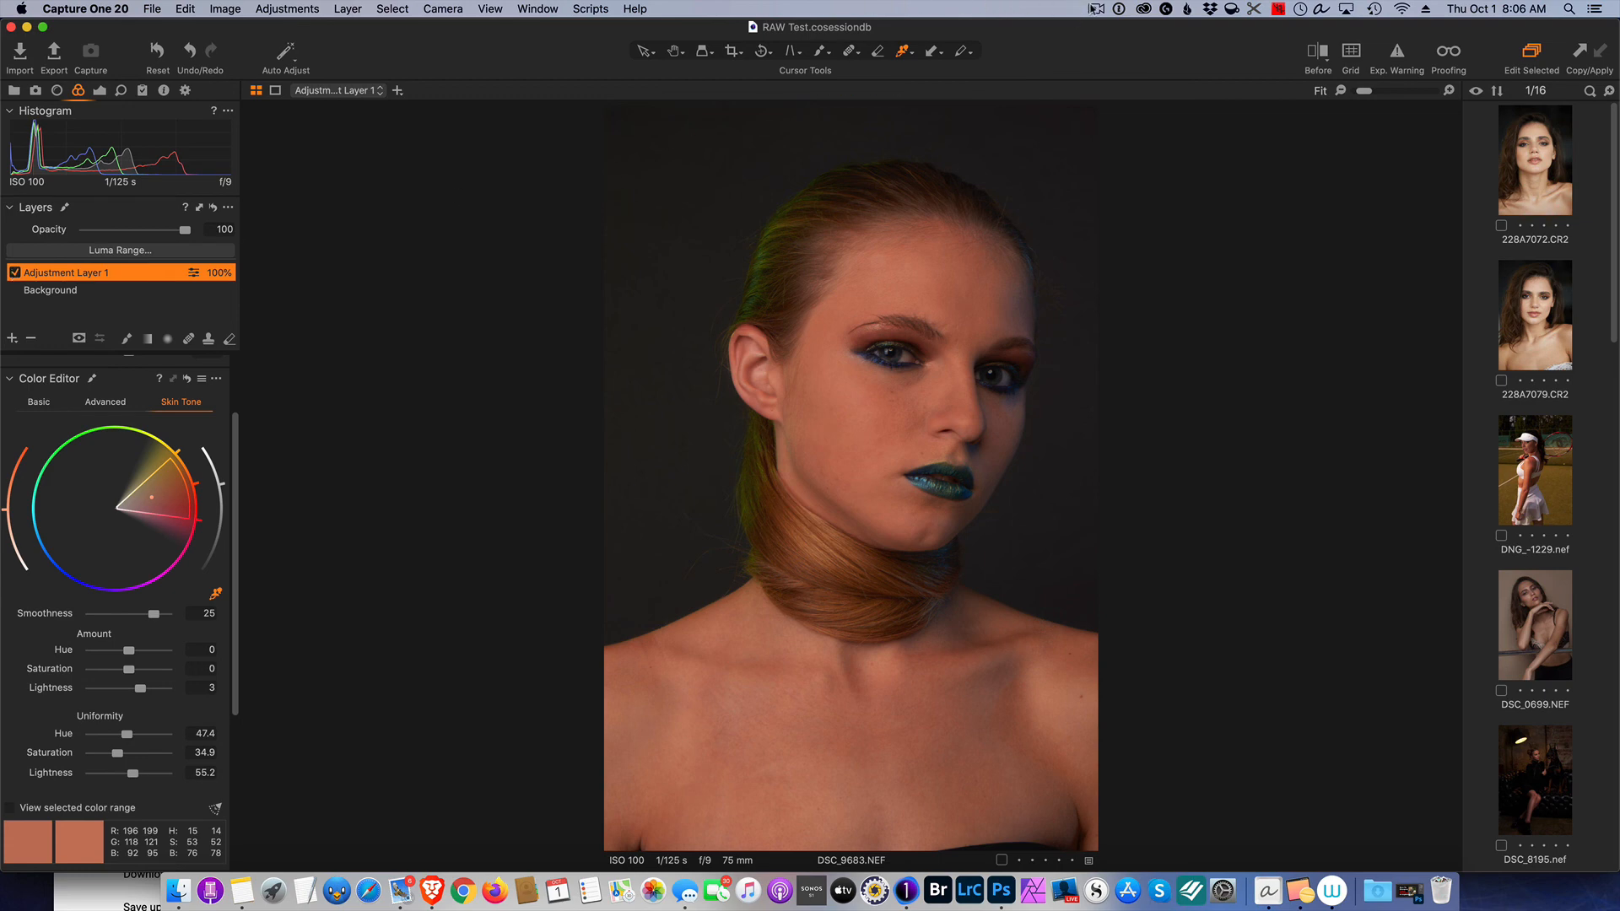
left_click(1096, 8)
left_click(1115, 43)
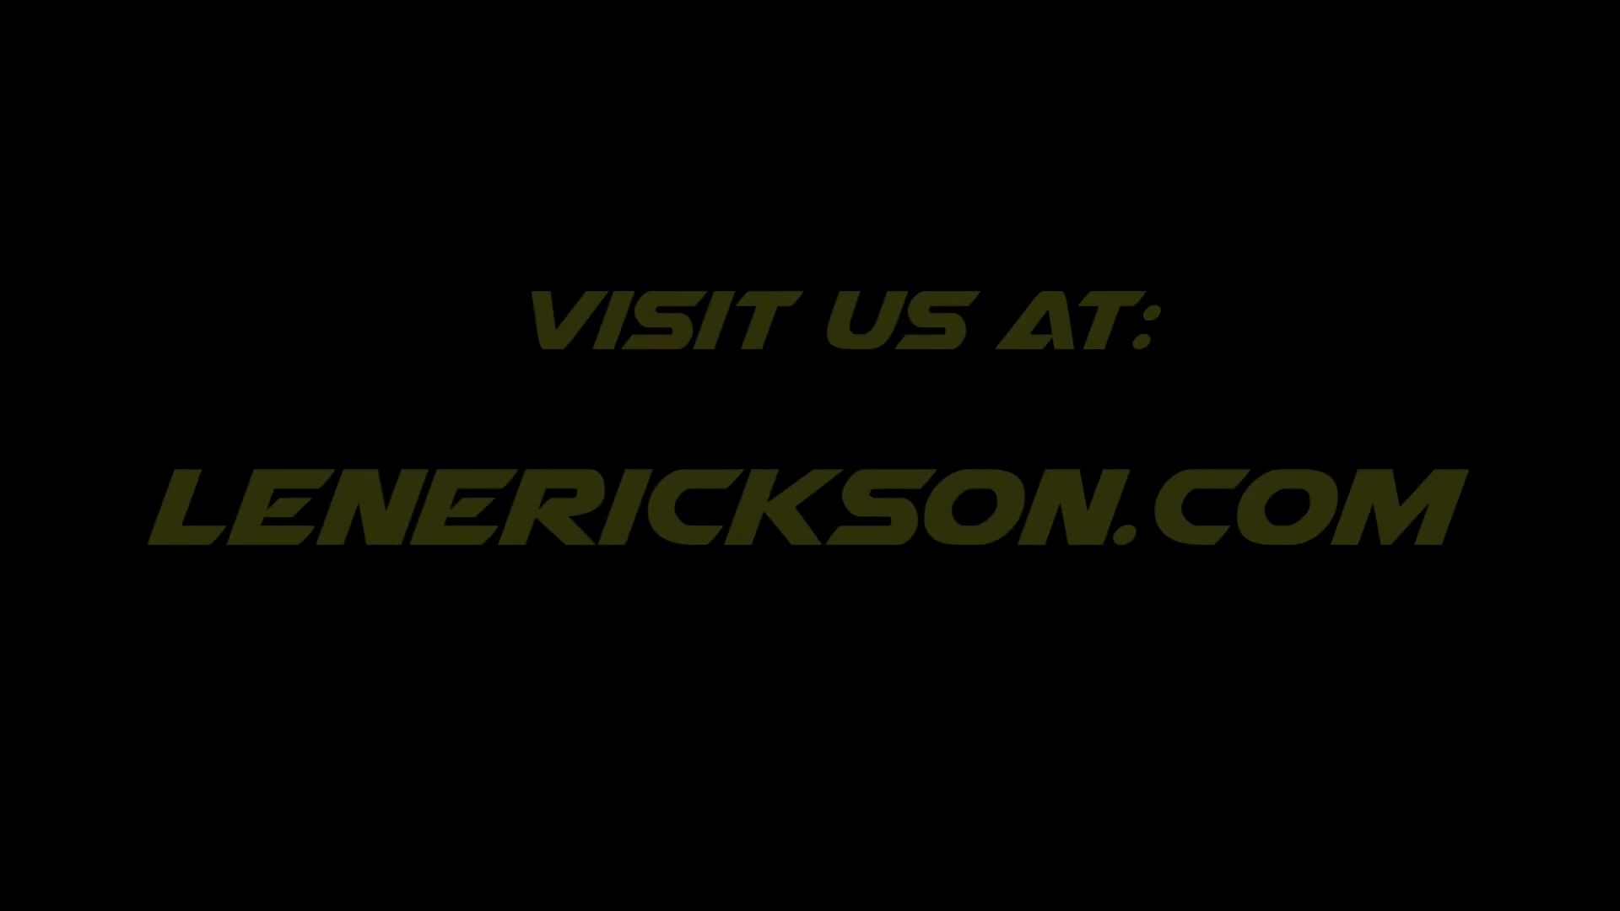